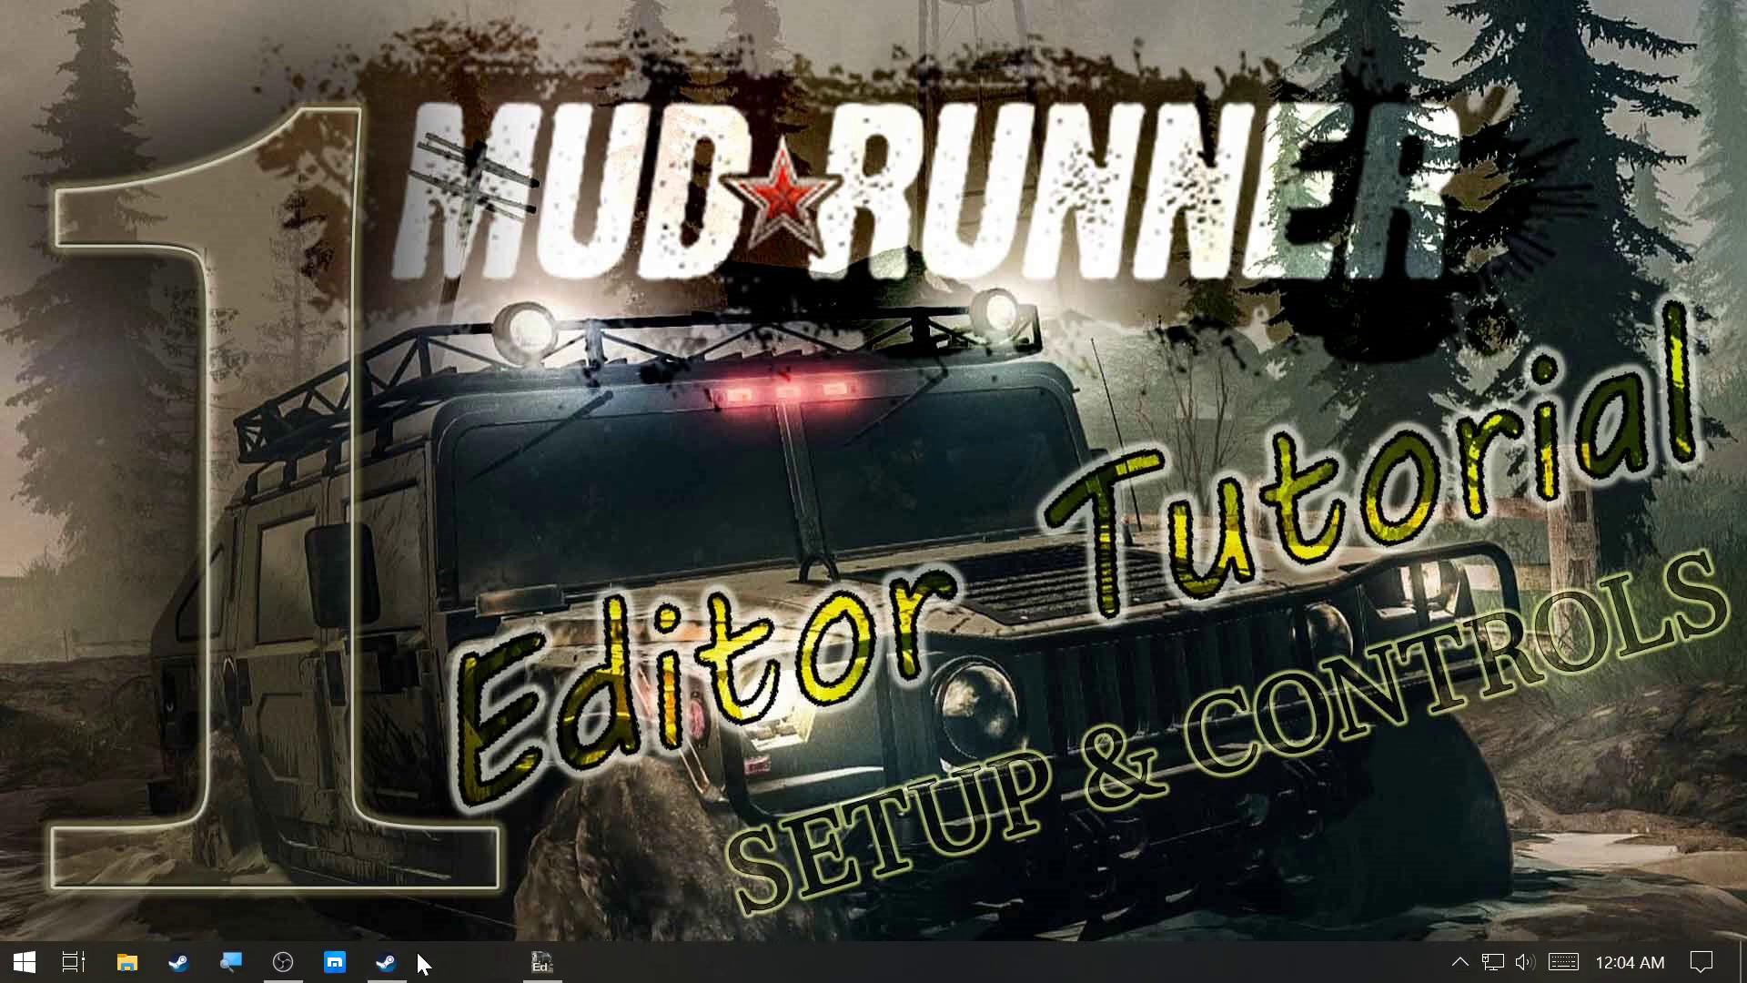
Check MudRunner - Editor under the Steam Library TOOLS filter, then switch to its running window
click(385, 966)
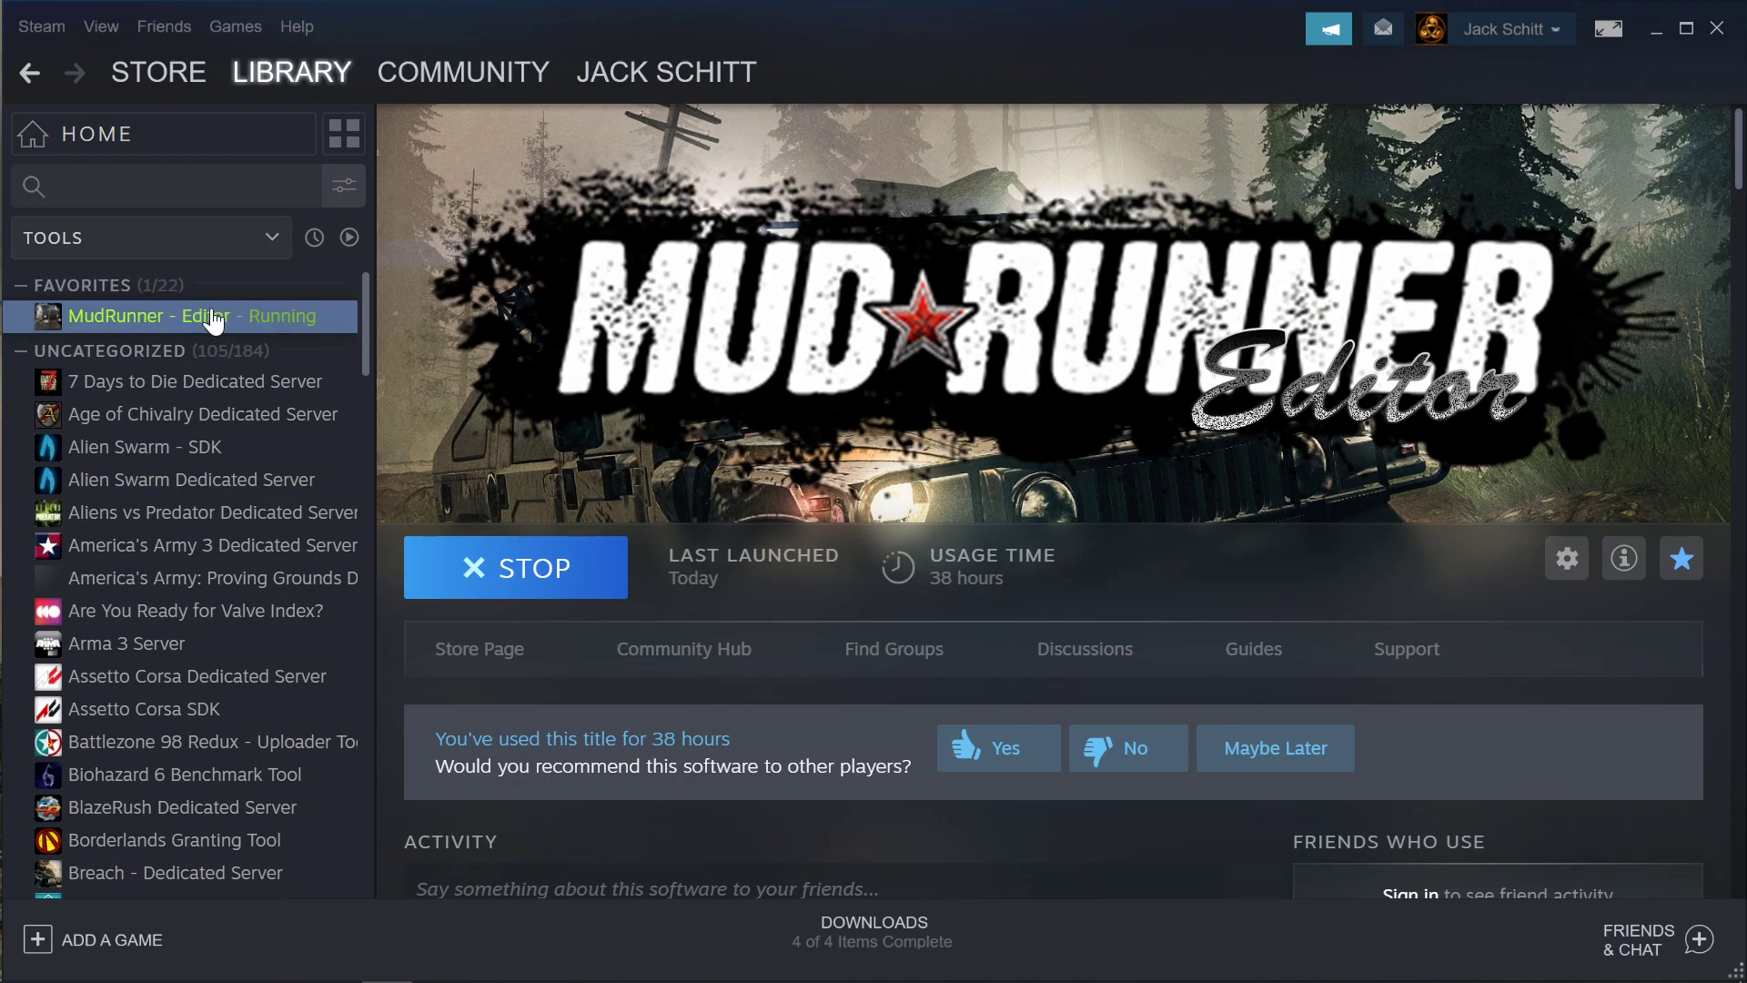
click(128, 235)
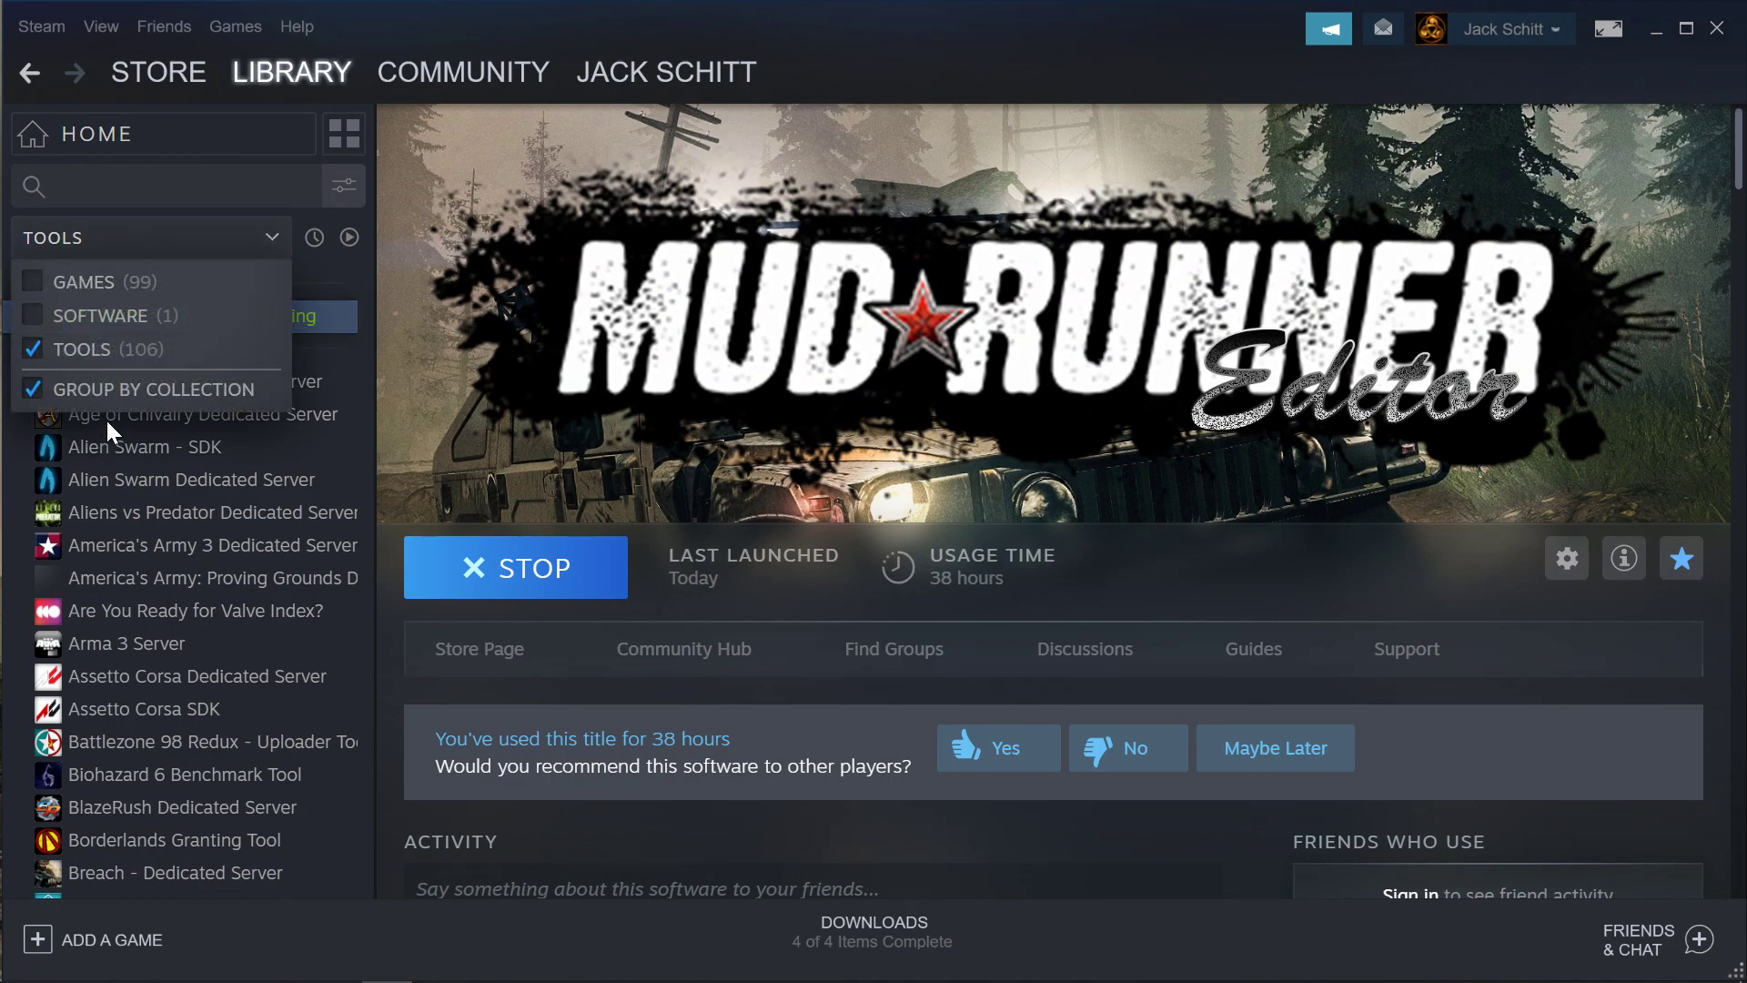
click(194, 188)
scroll(200, 550, down, 10)
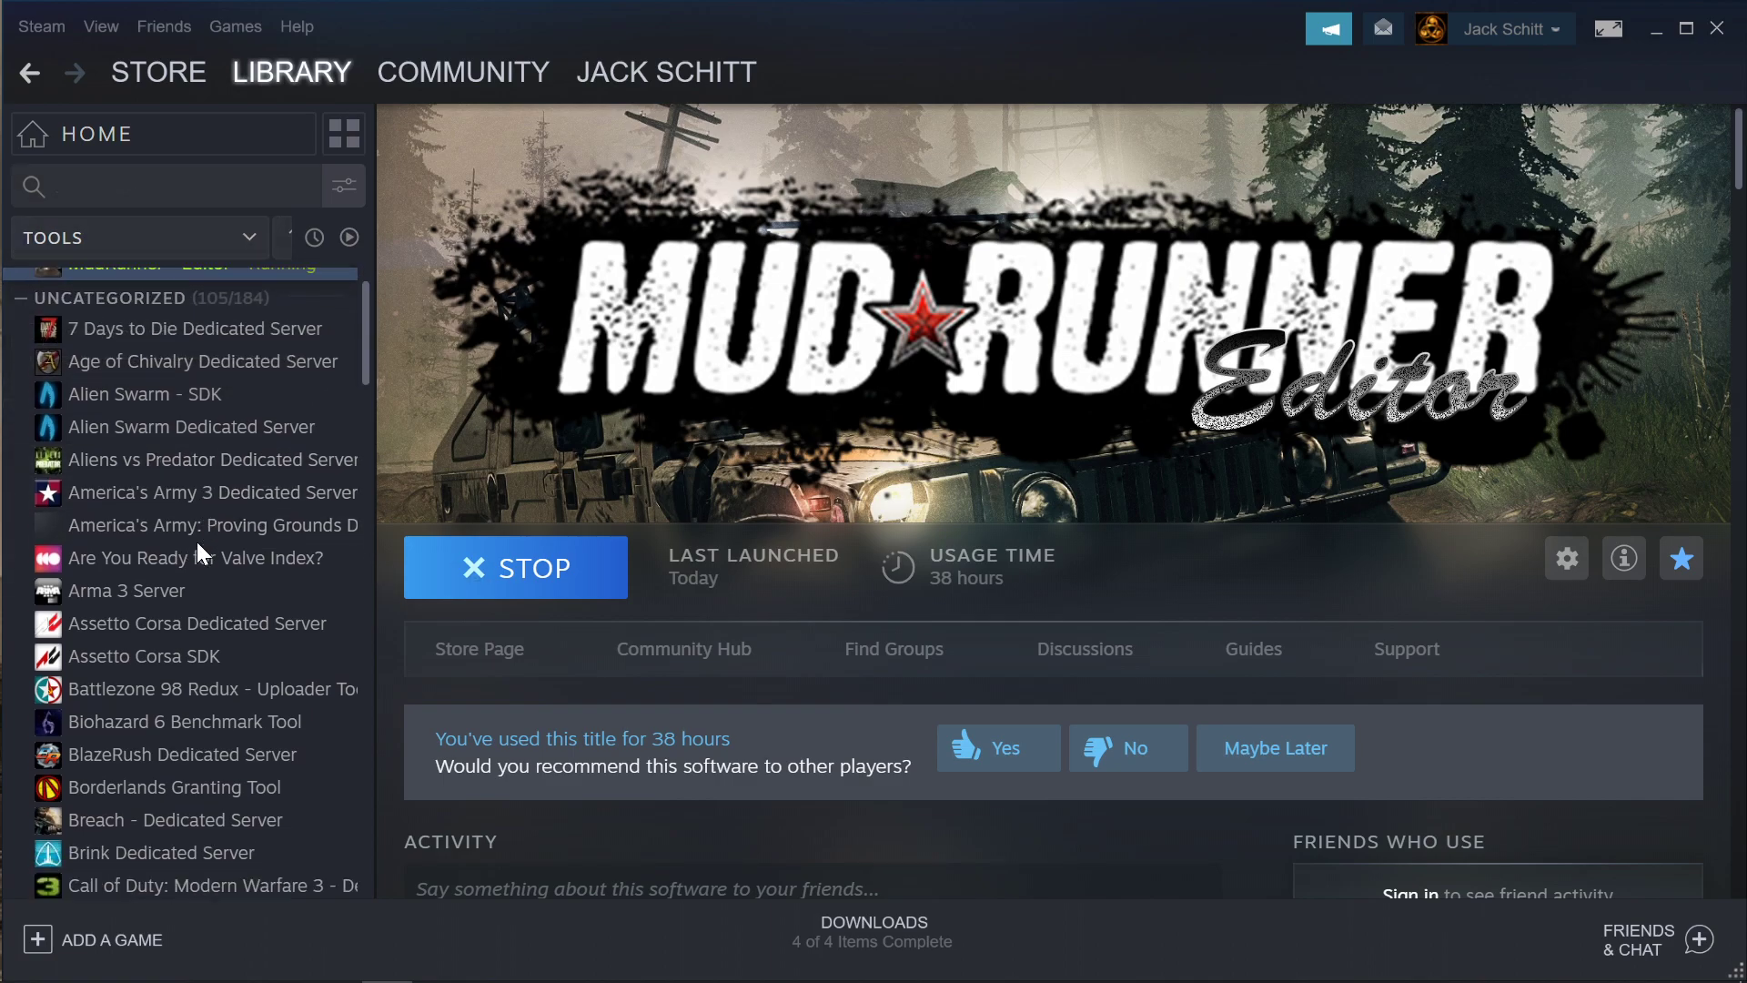
scroll(200, 551, up, 10)
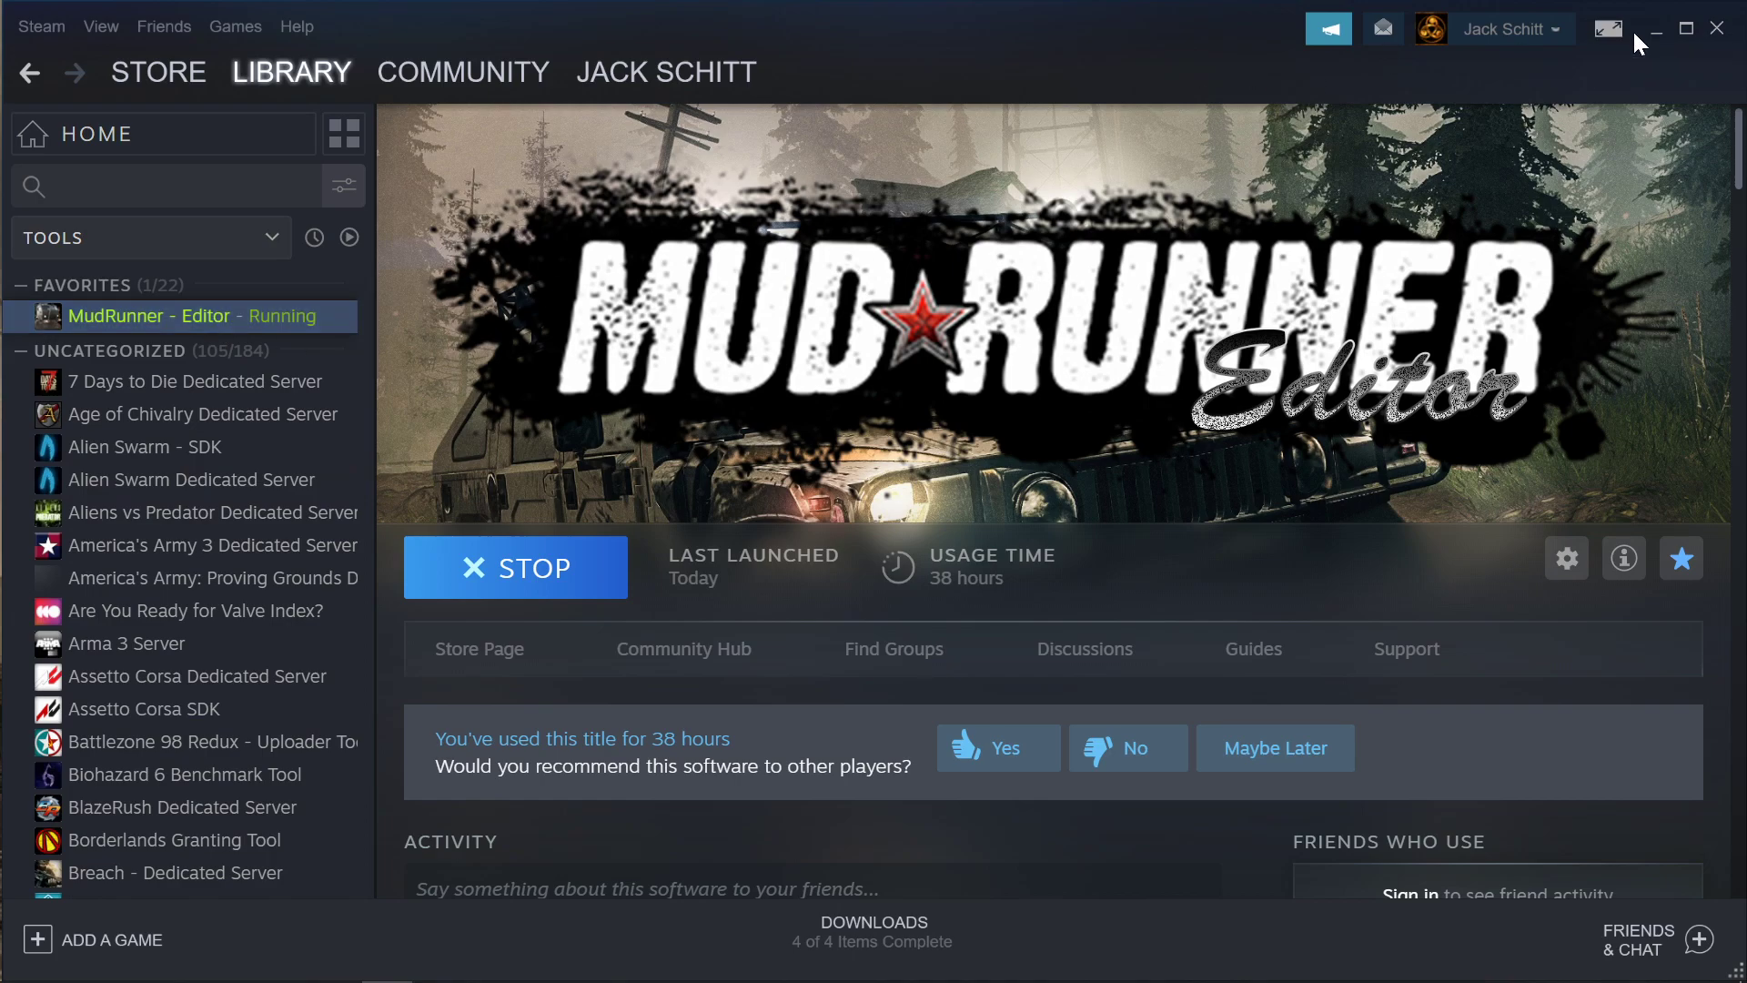
mouse_move(1131, 974)
click(542, 962)
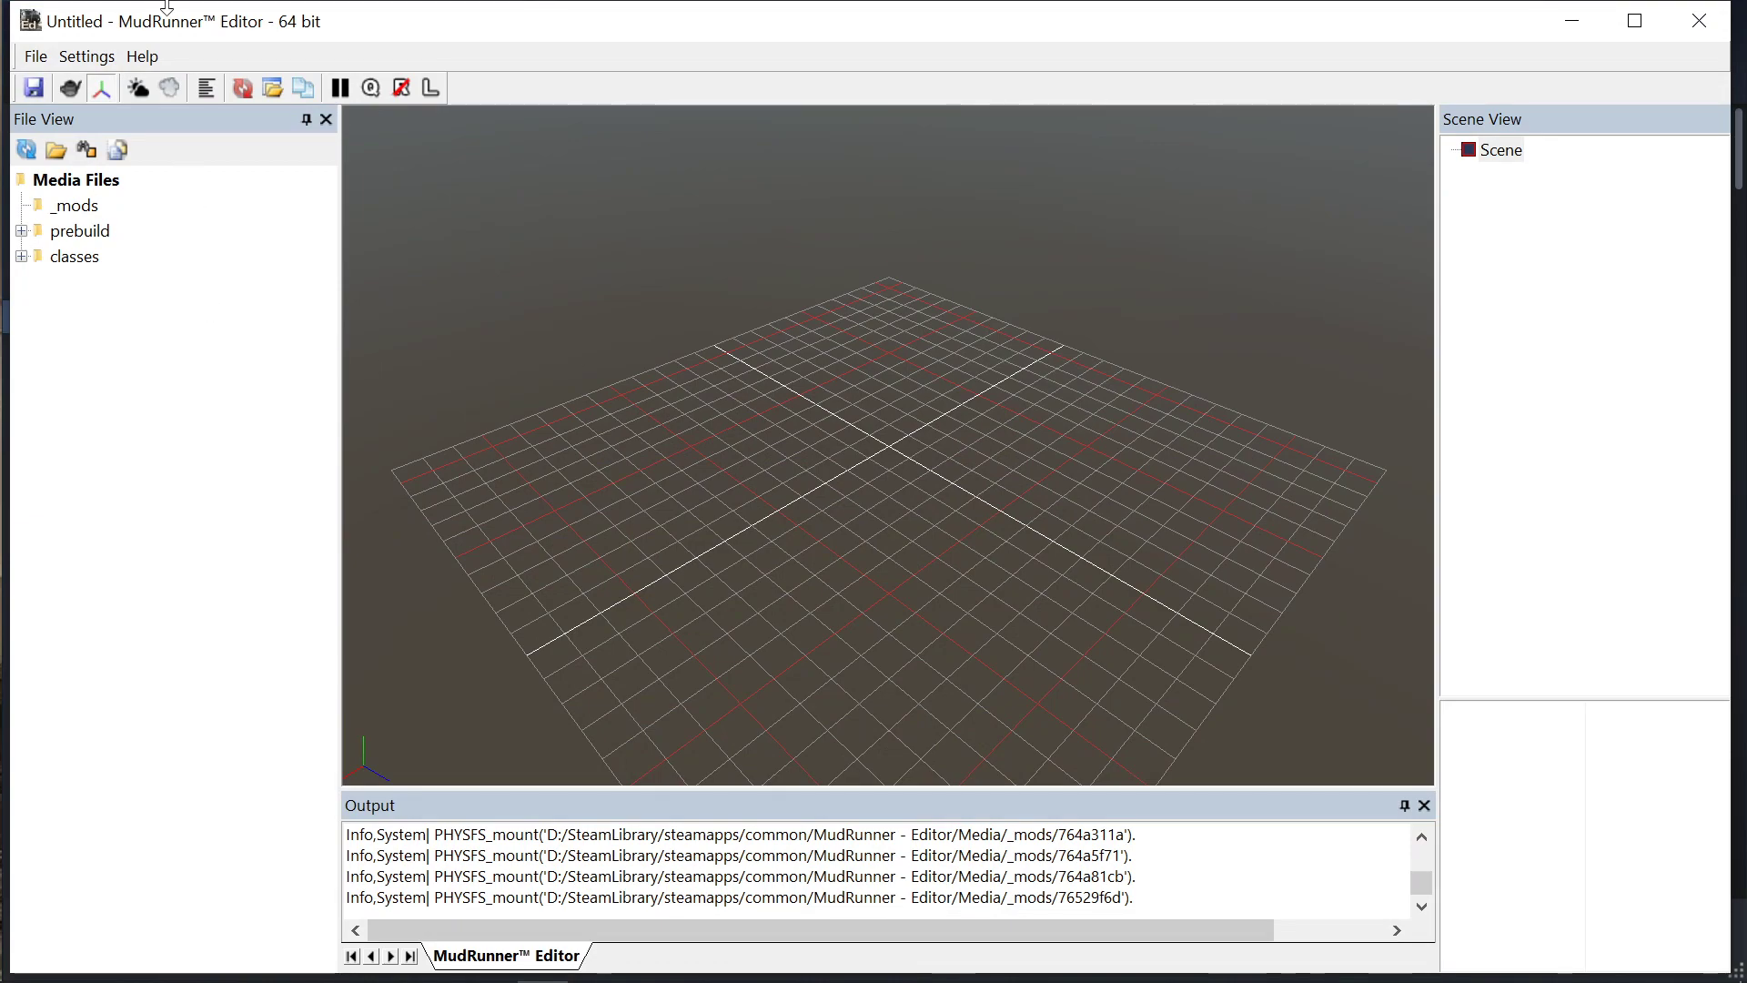
Open Settings > Paths and review the game path D:\SteamLibrary\steamapps\common\MudRunner
click(95, 58)
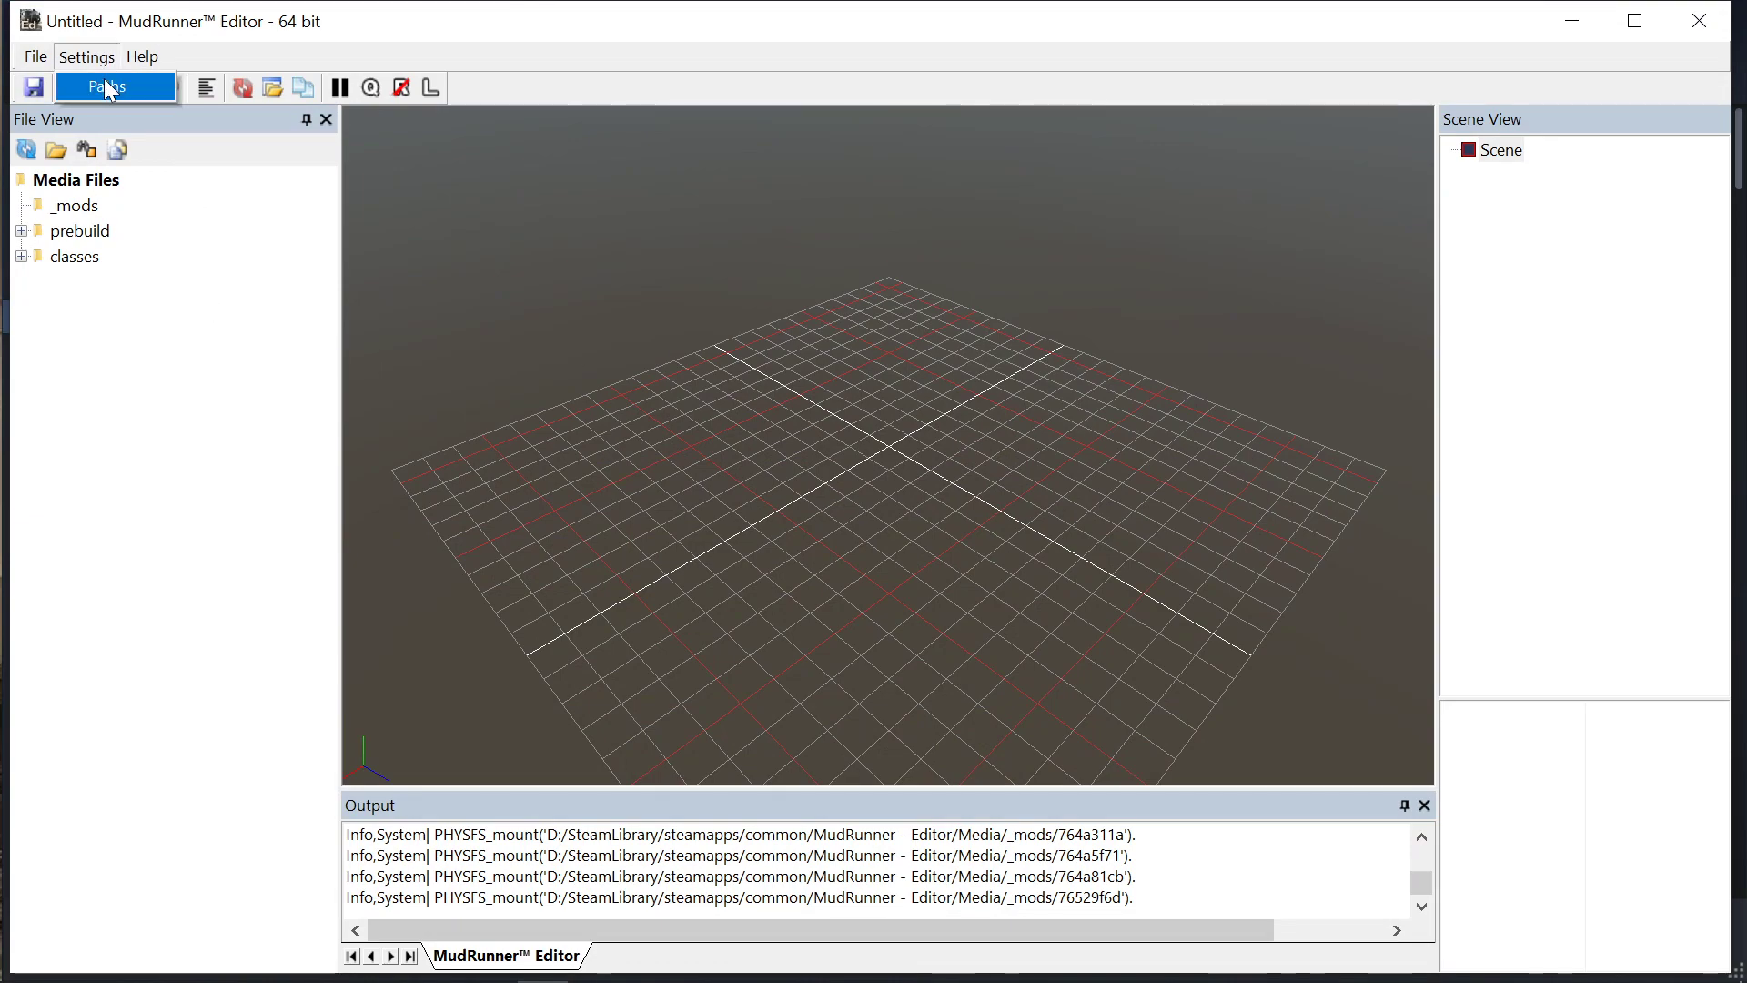
click(109, 80)
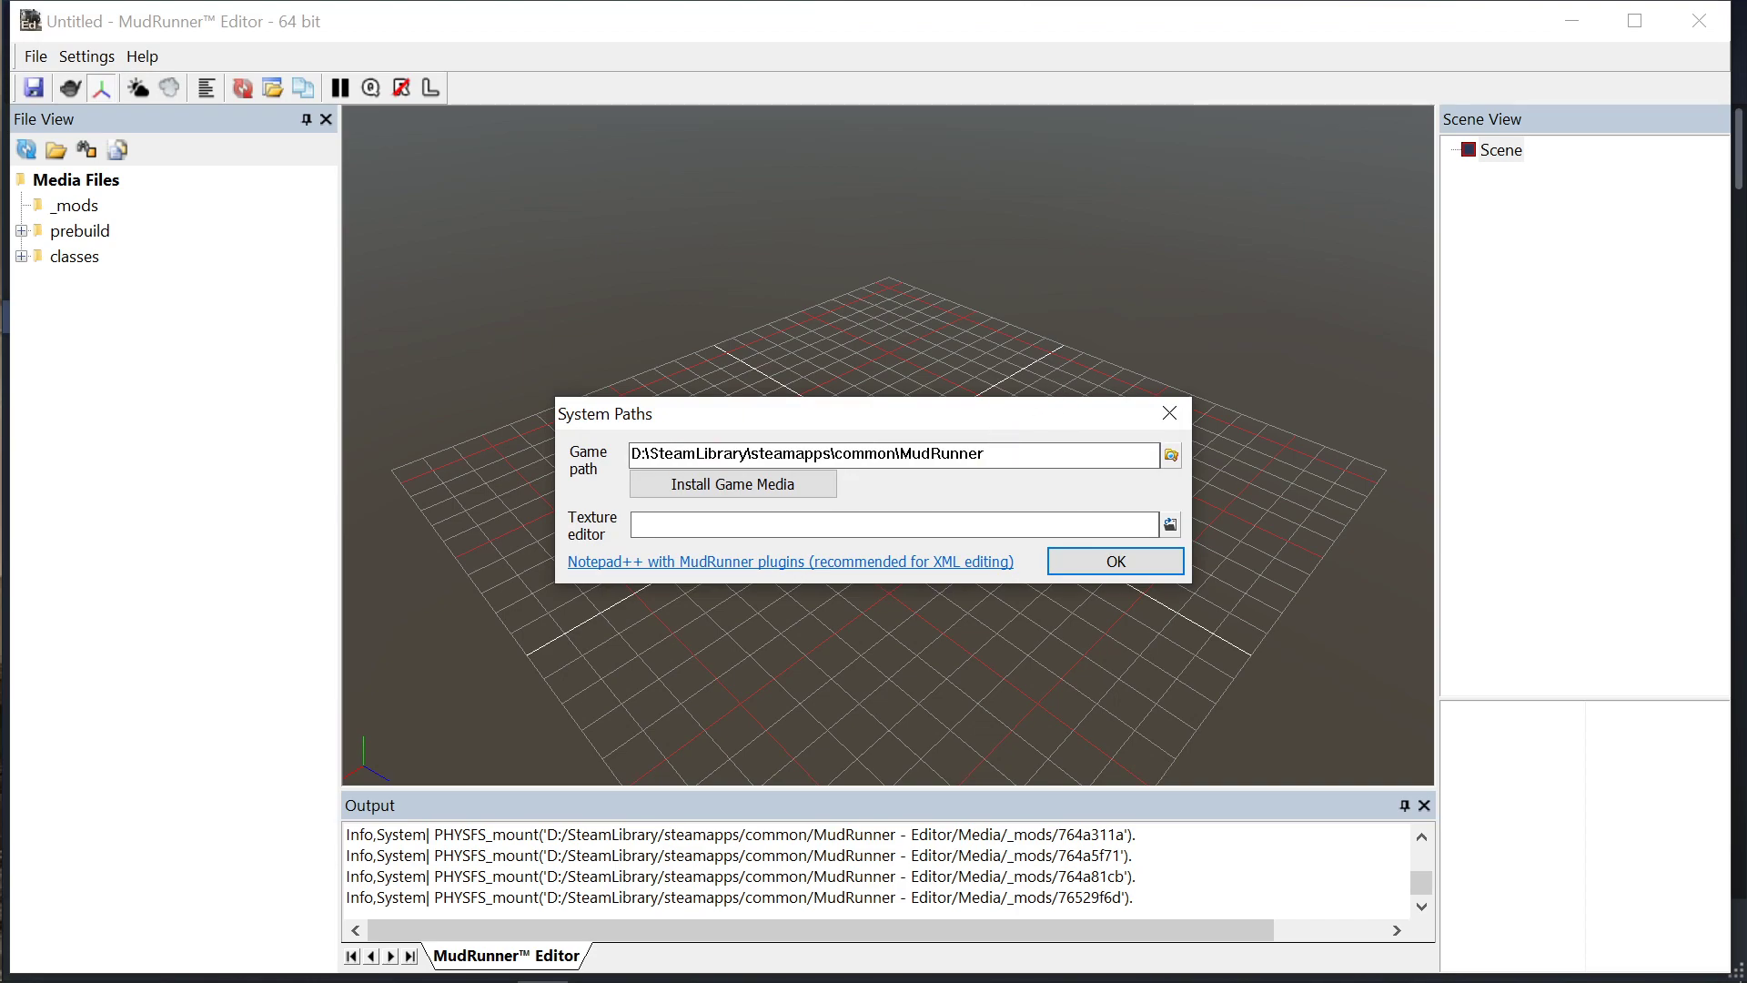
key(shift+Left)
key(shift+Left)
key(shift+Left)
key(shift+Left)
key(shift+Left)
key(shift+Left)
key(shift+Left)
key(shift+Left)
key(shift+Left)
key(shift+Left)
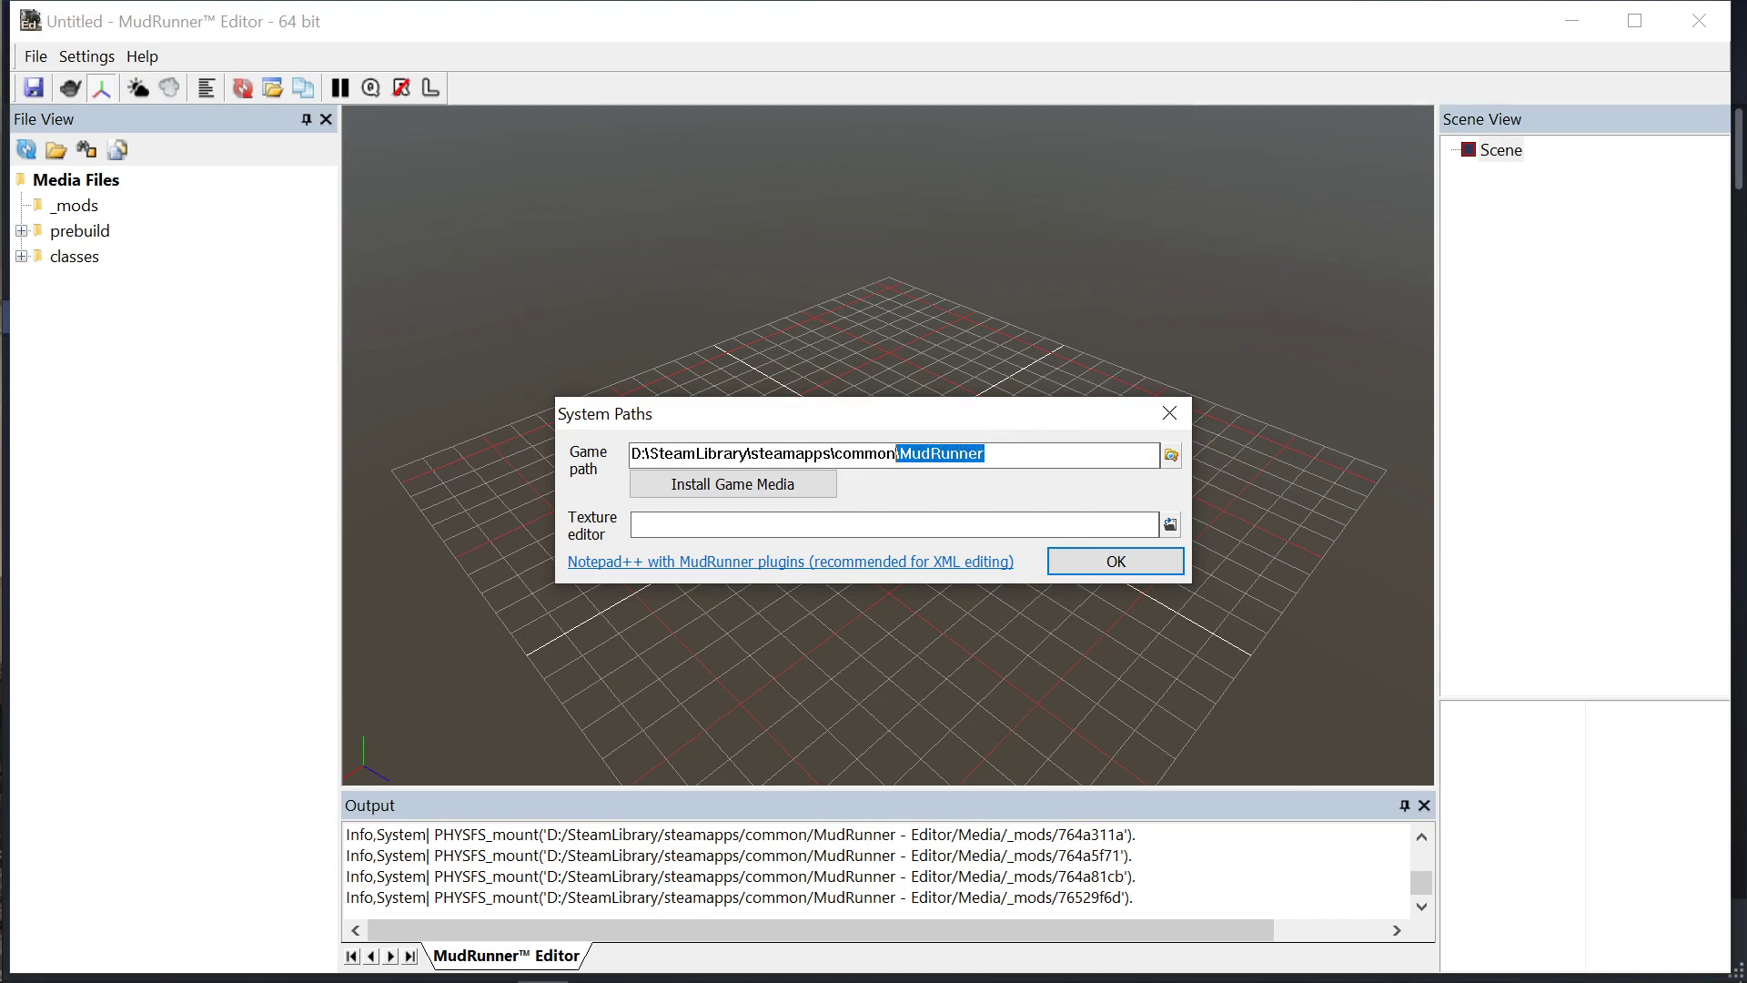
key(End)
key(shift+Home)
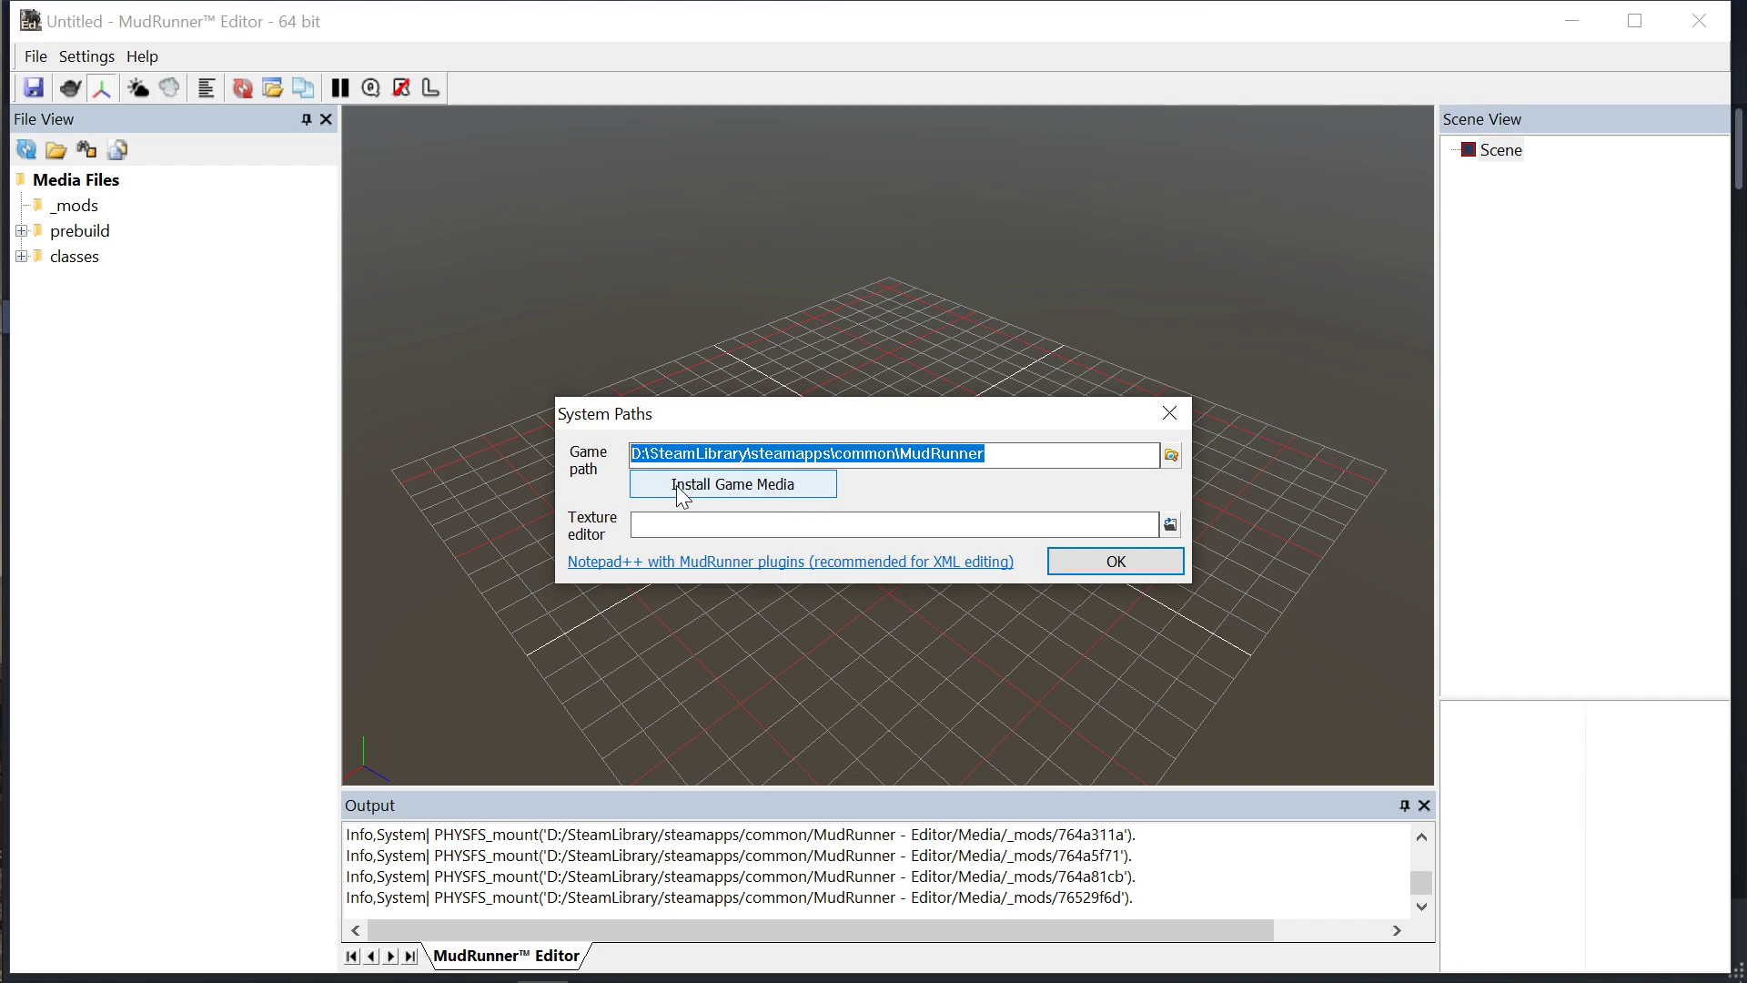
click(637, 525)
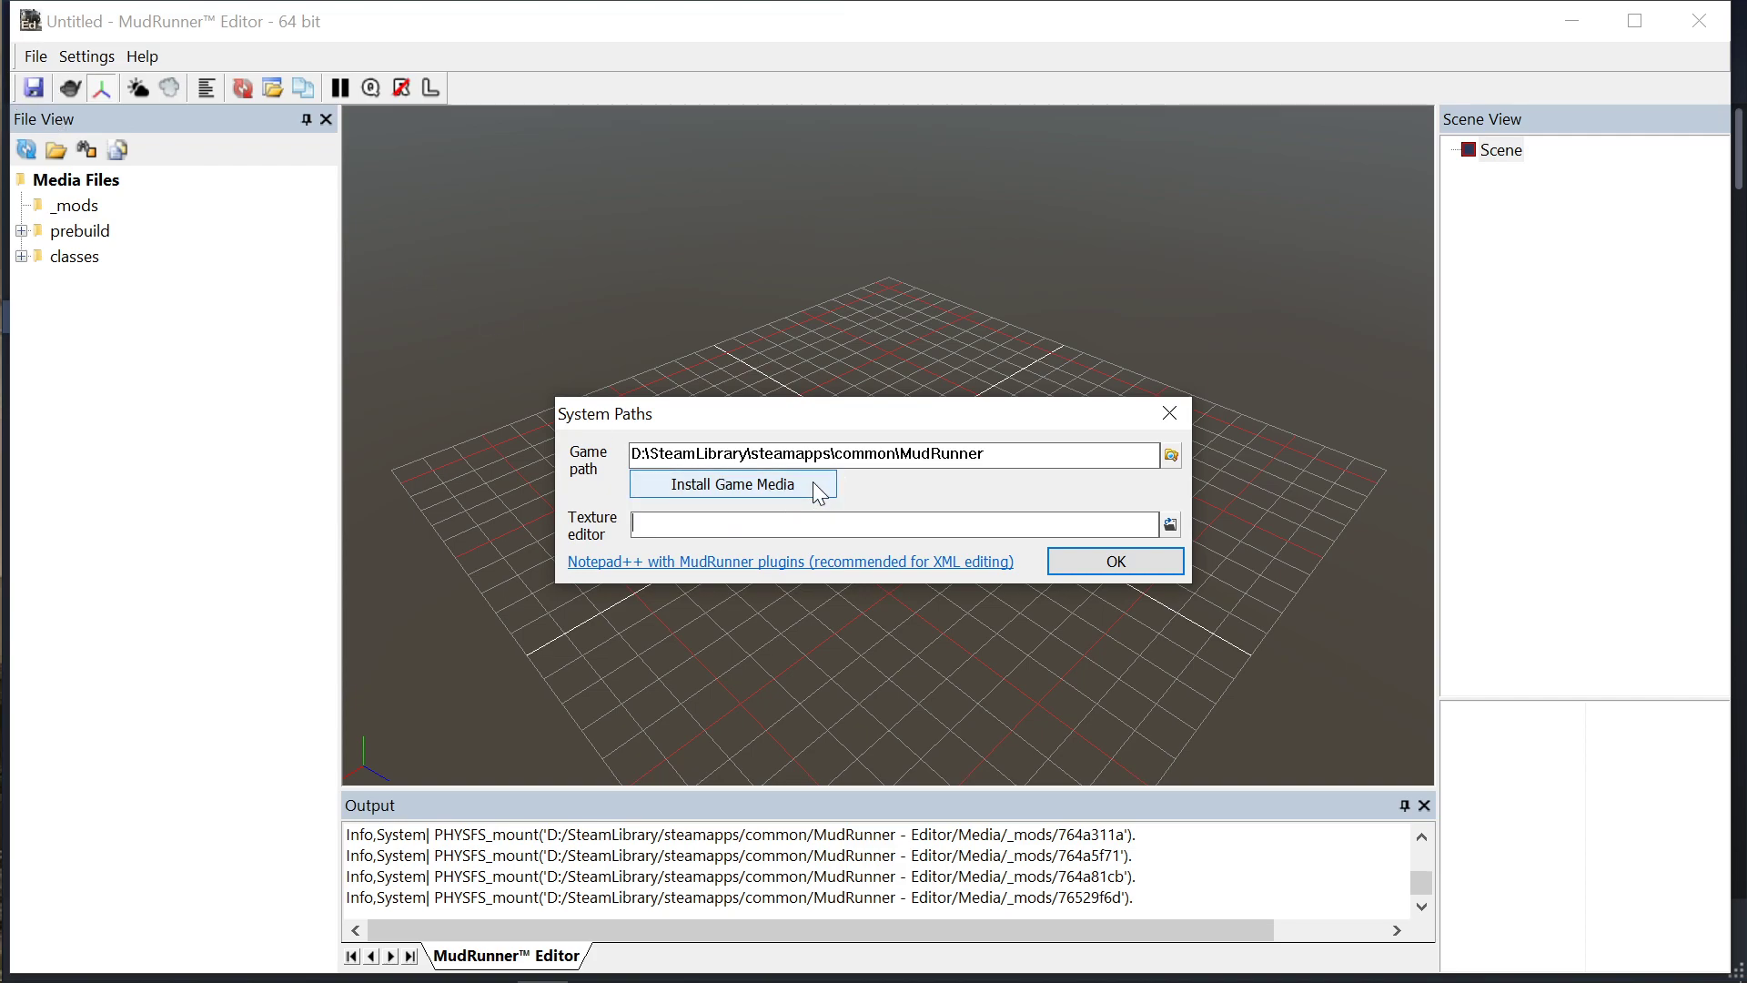
Close the System Paths dialog and create a new mod inside the _mods folder
click(1145, 557)
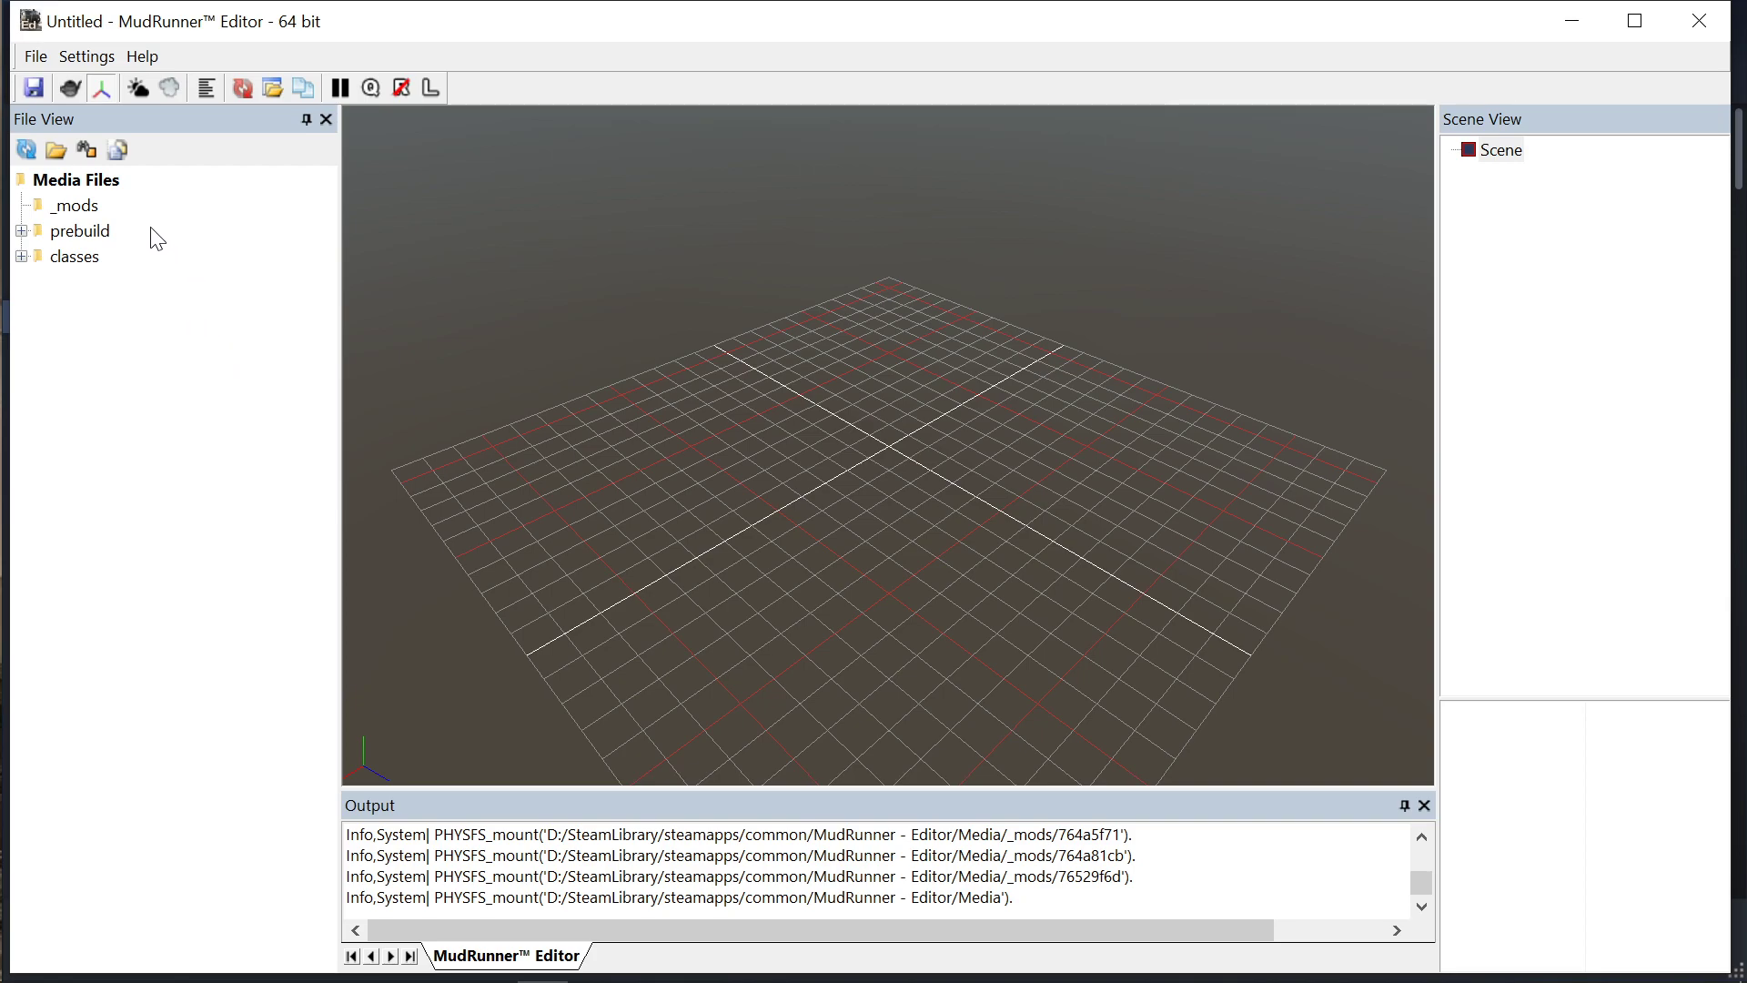
right_click(84, 208)
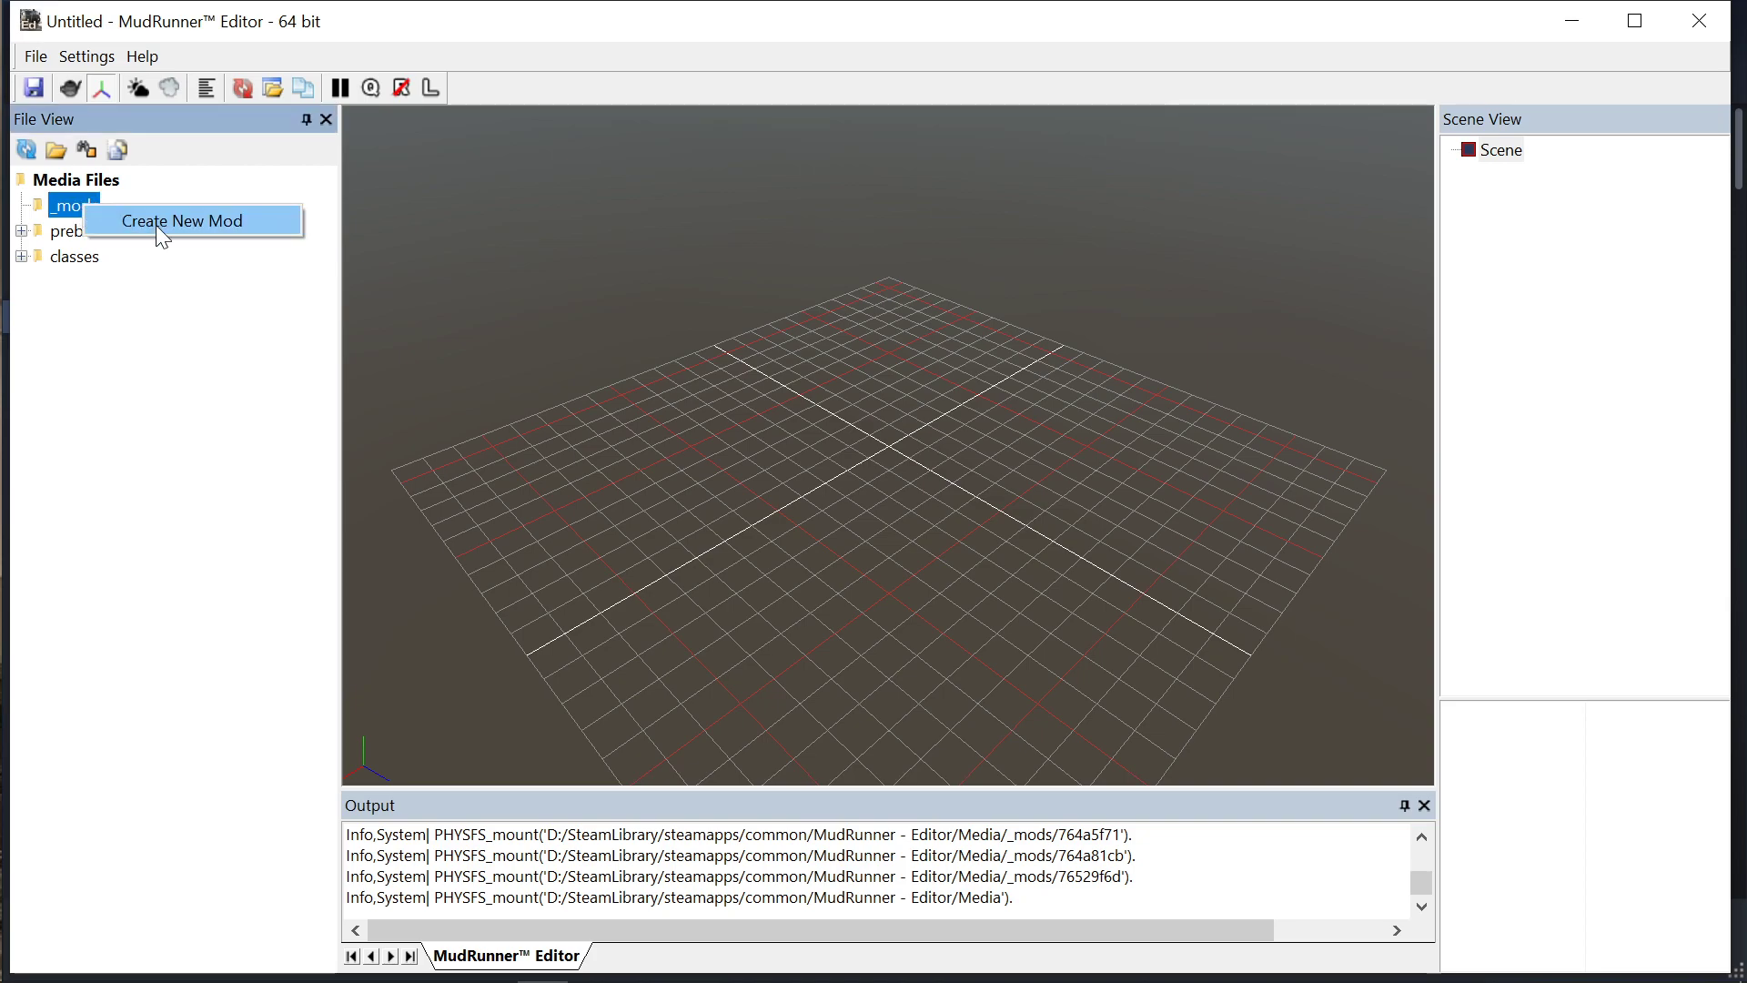
click(160, 229)
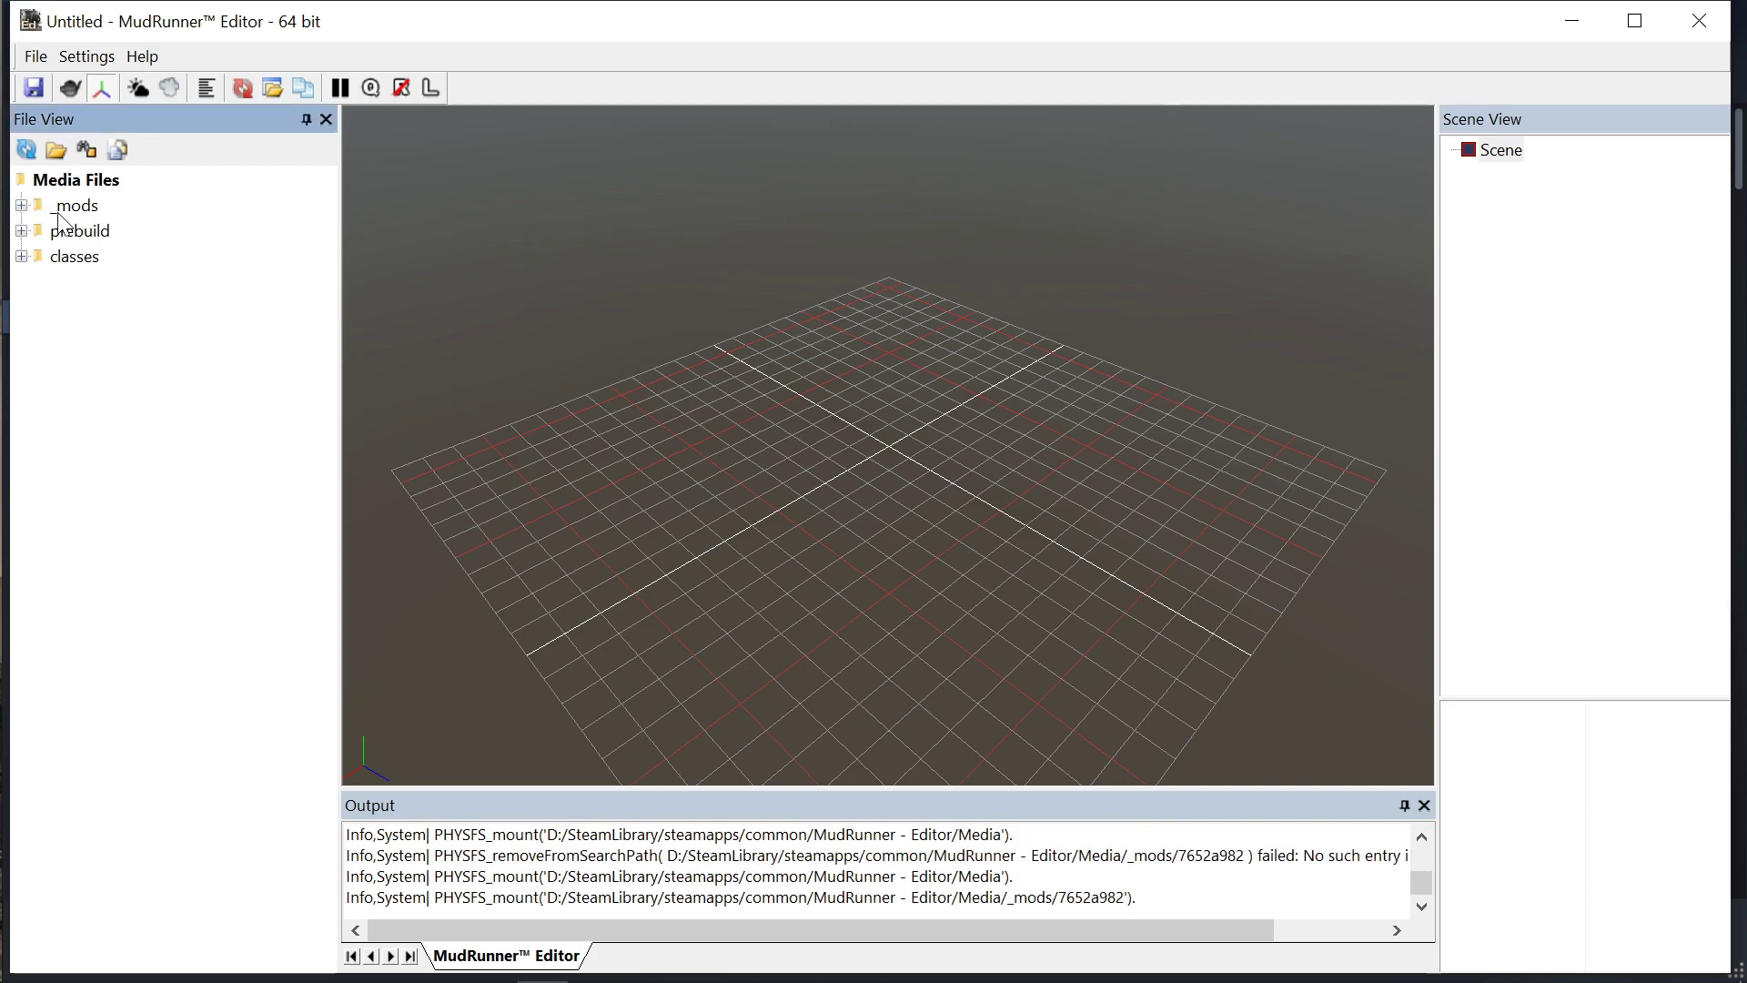
Expand _mods and bring up the options for the new 7652a982 mod folder
click(21, 205)
click(102, 233)
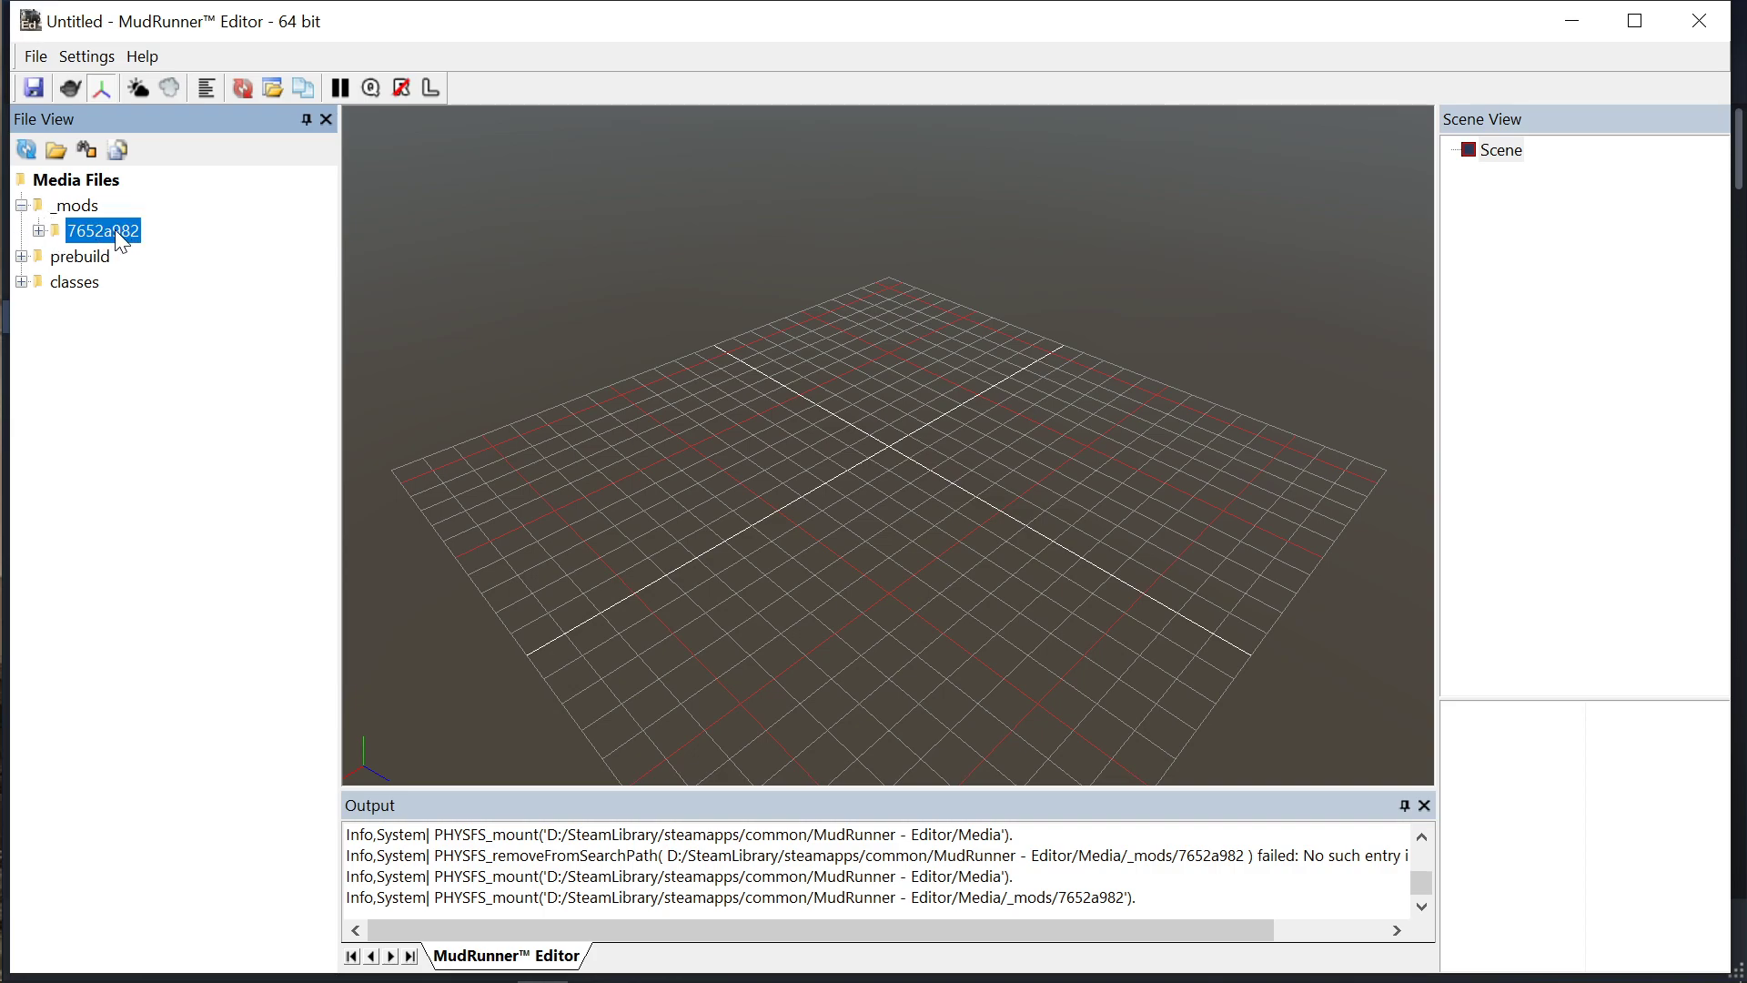
right_click(115, 231)
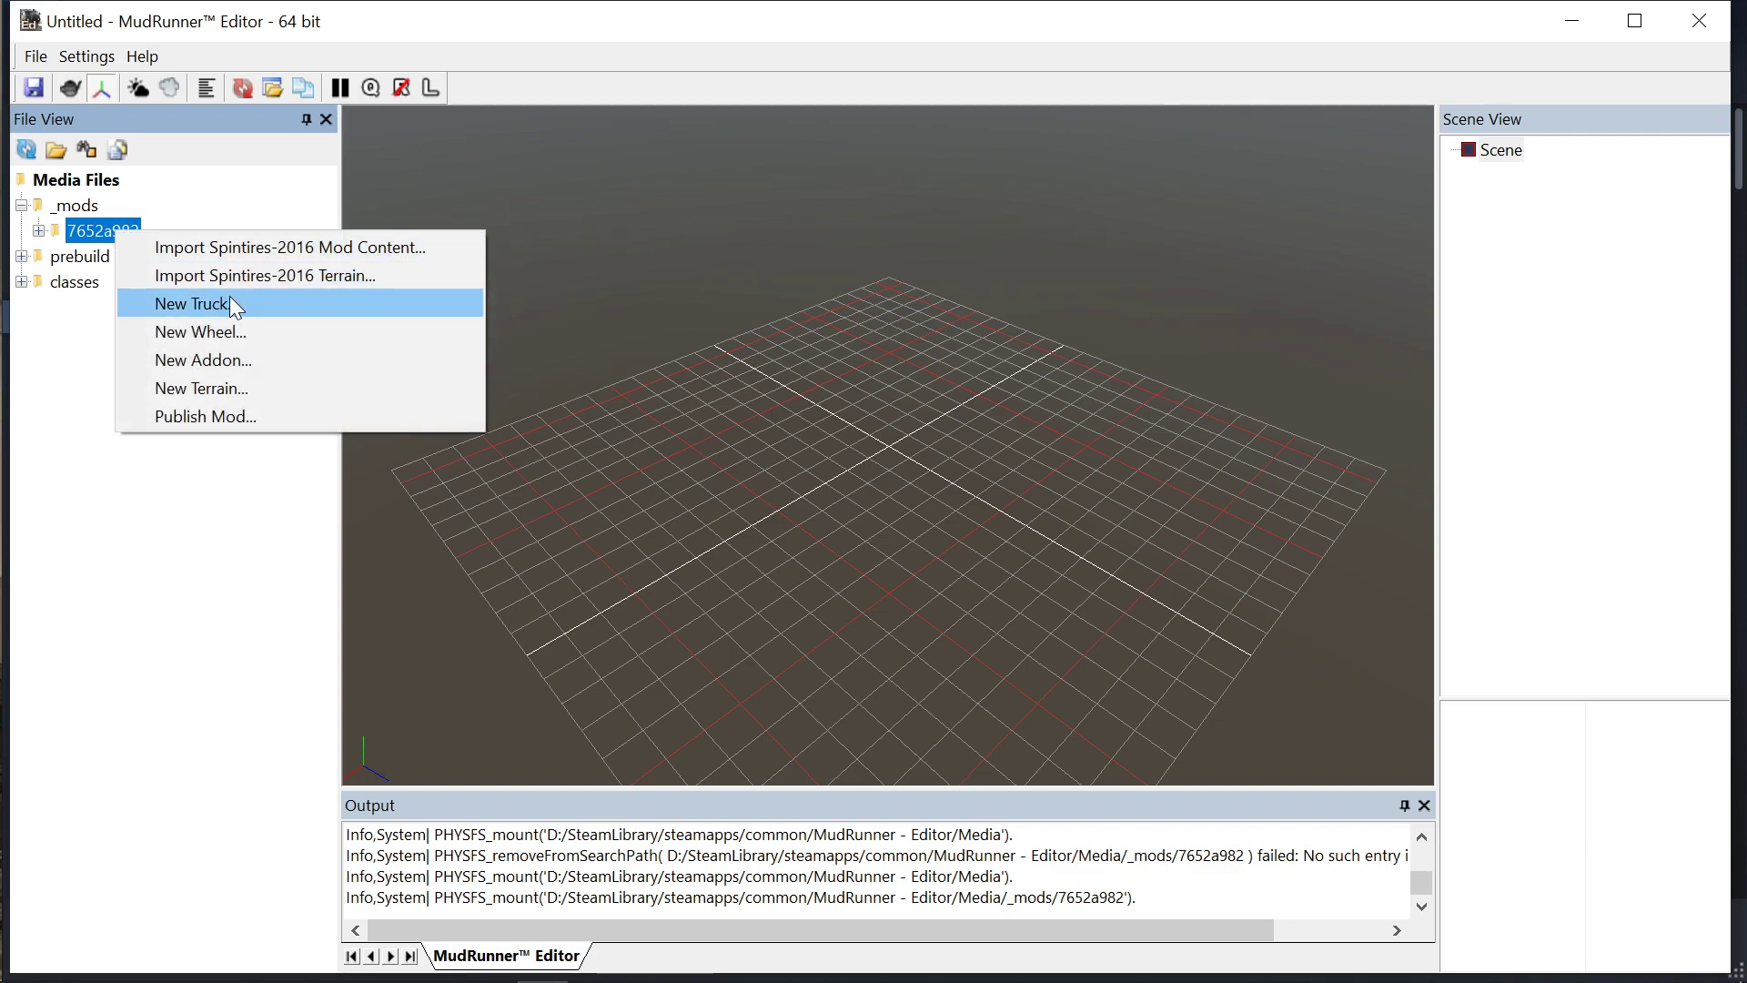
Start a new terrain in the mod and name it level_tutorial
click(277, 393)
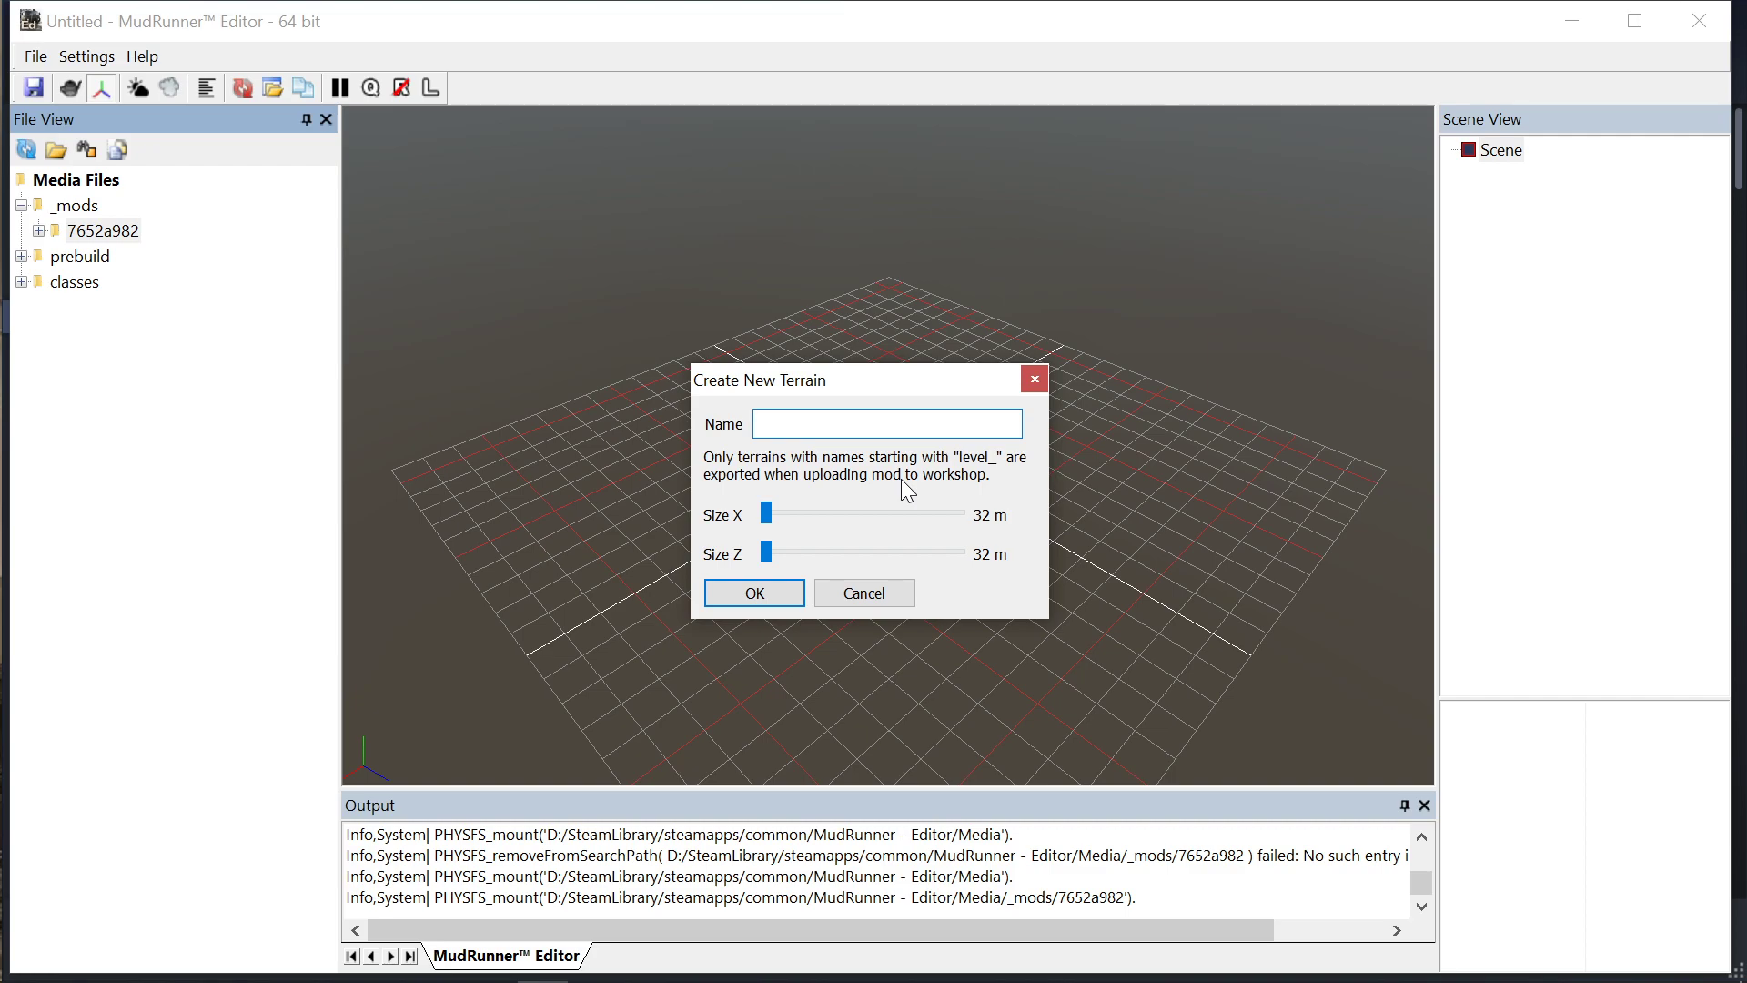
text(level_tutorial)
Set the terrain's Size X and Size Z to 640 m each
drag(767, 514, 893, 521)
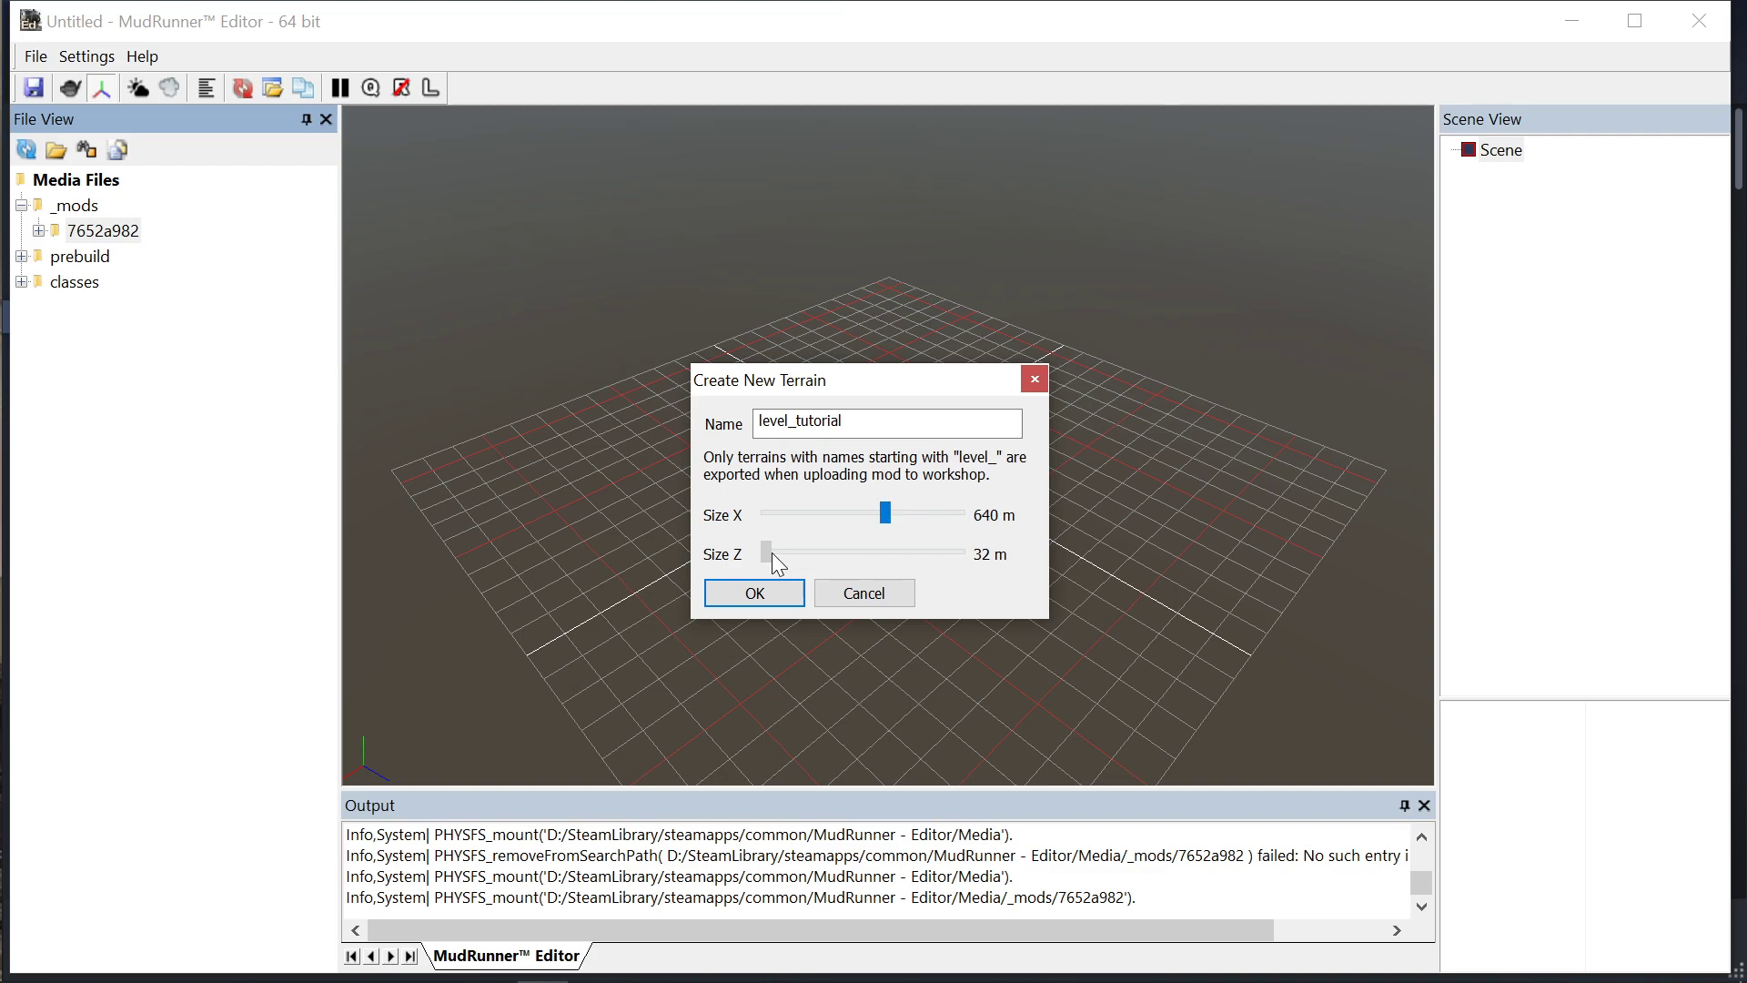
drag(771, 553, 890, 539)
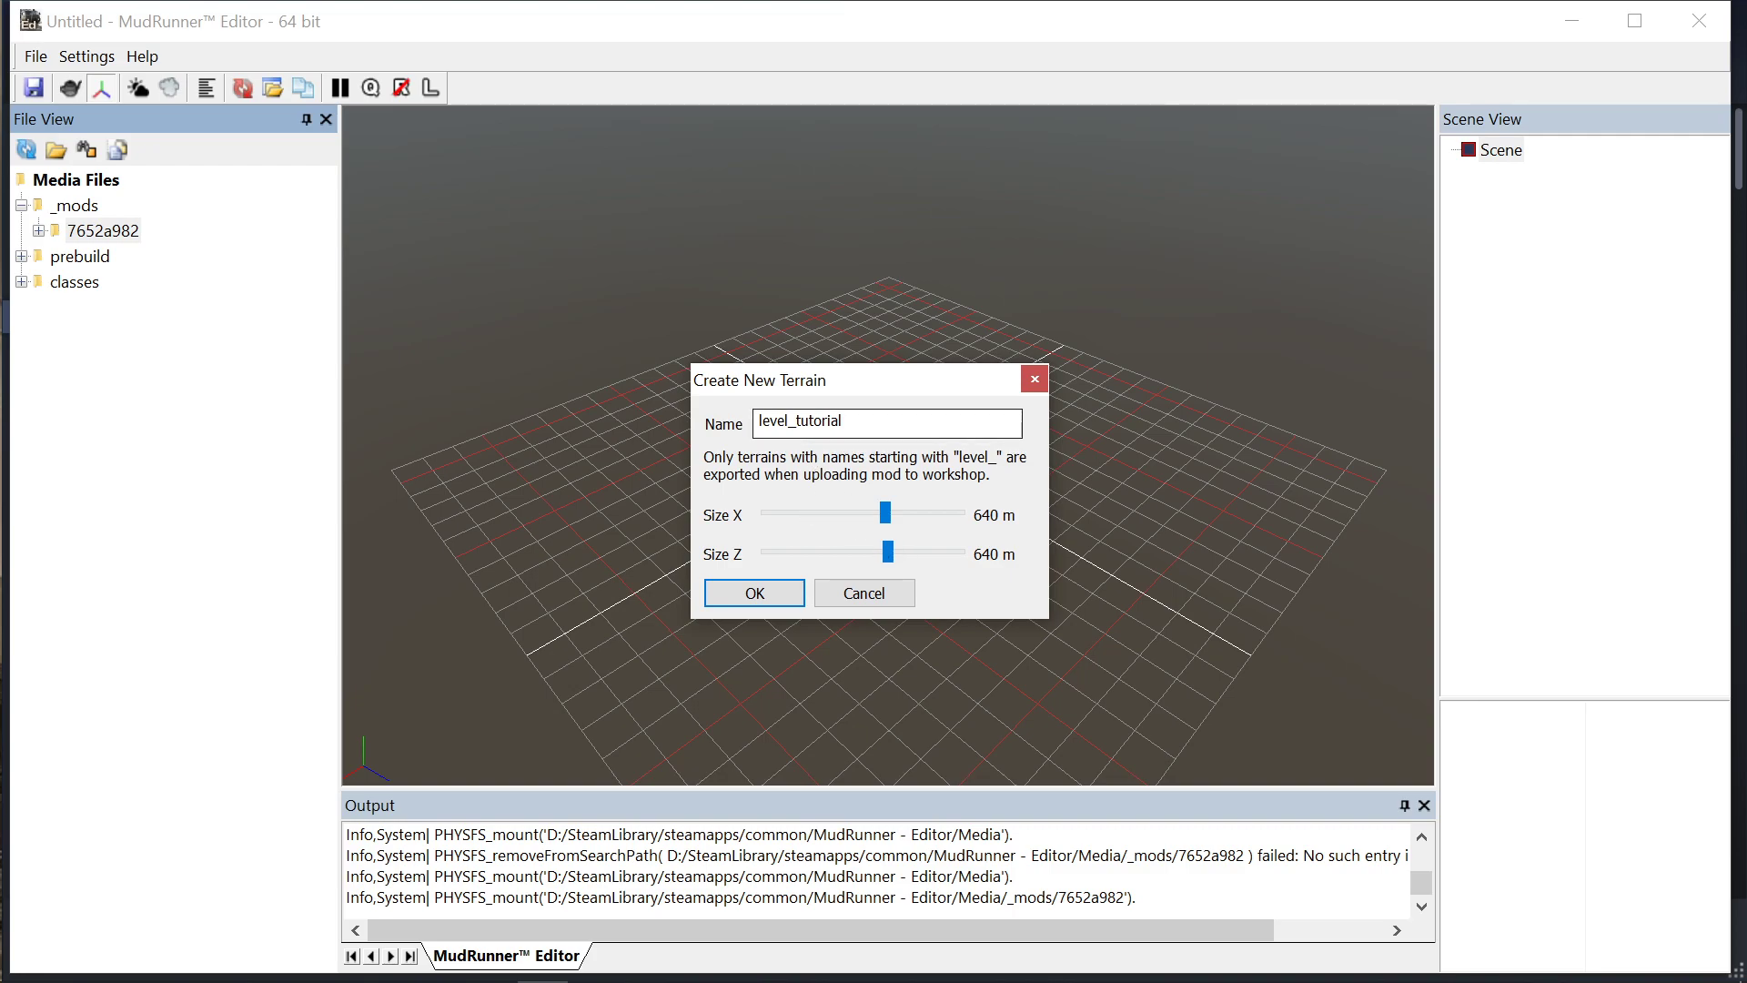
key(shift+Right)
key(shift+Right)
key(shift+Right)
key(shift+Right)
key(shift+Right)
key(shift+Right)
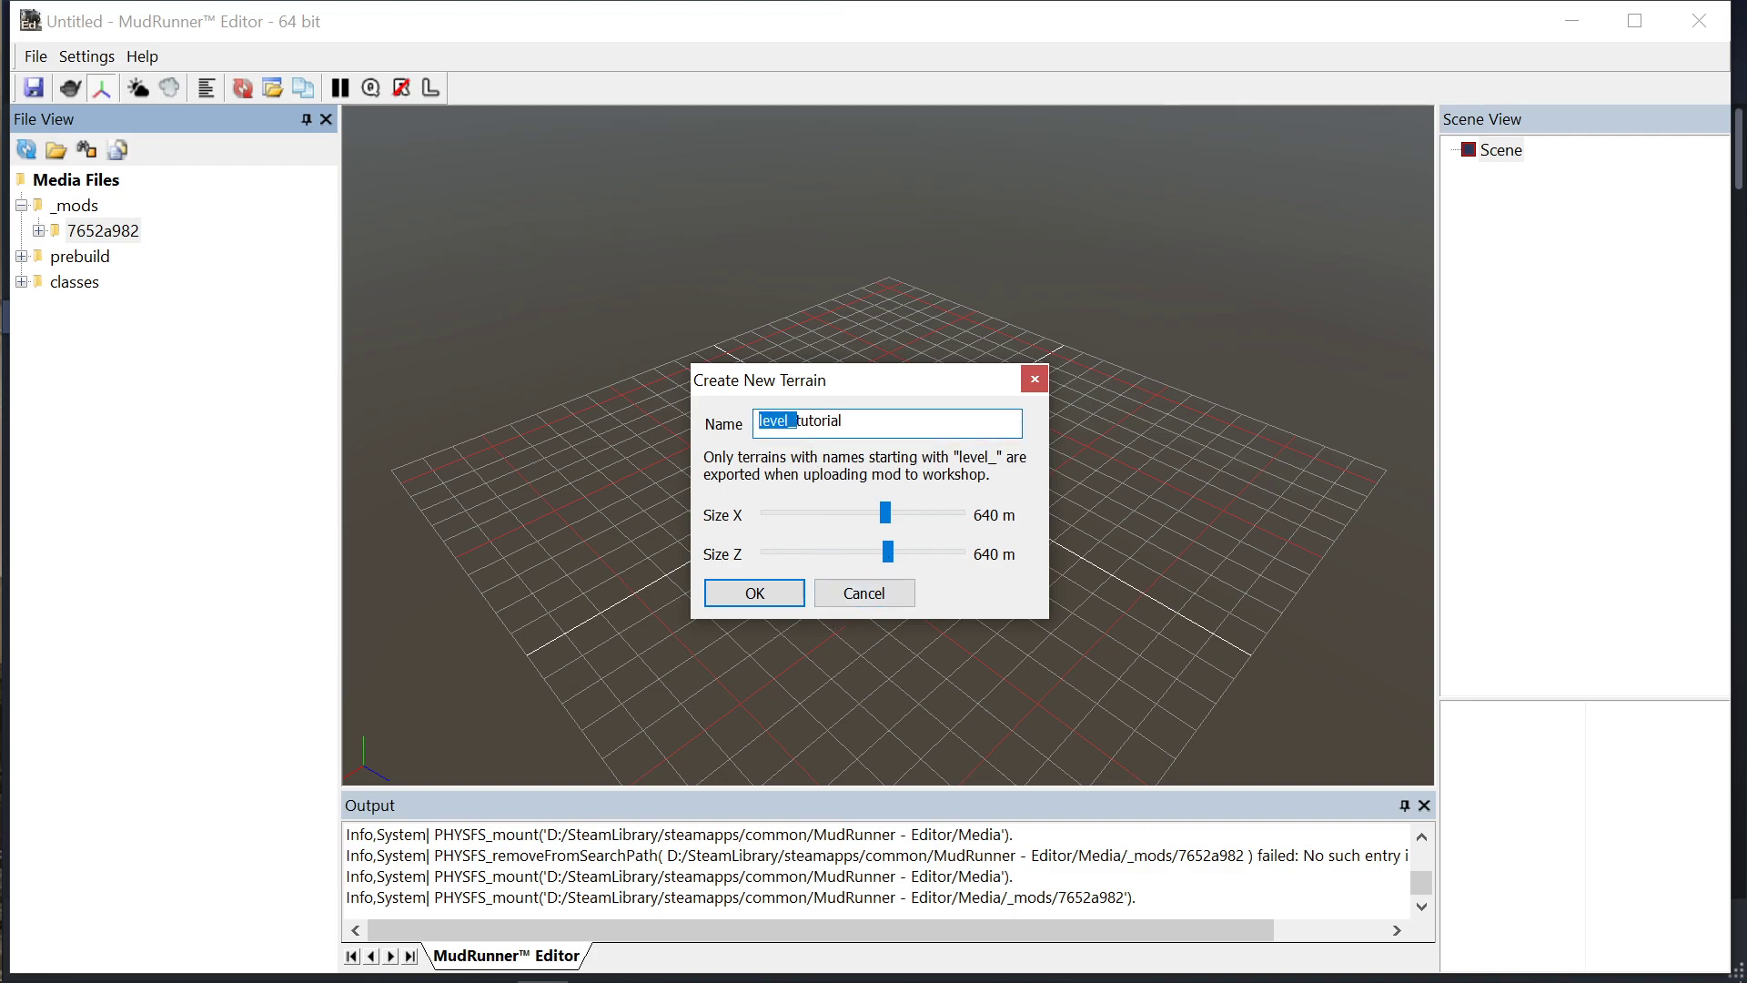
key(Right)
Confirm the terrain, dismiss the hmoffset_dirt_slope__s.tga warning, and approve creating the .STG file
click(767, 597)
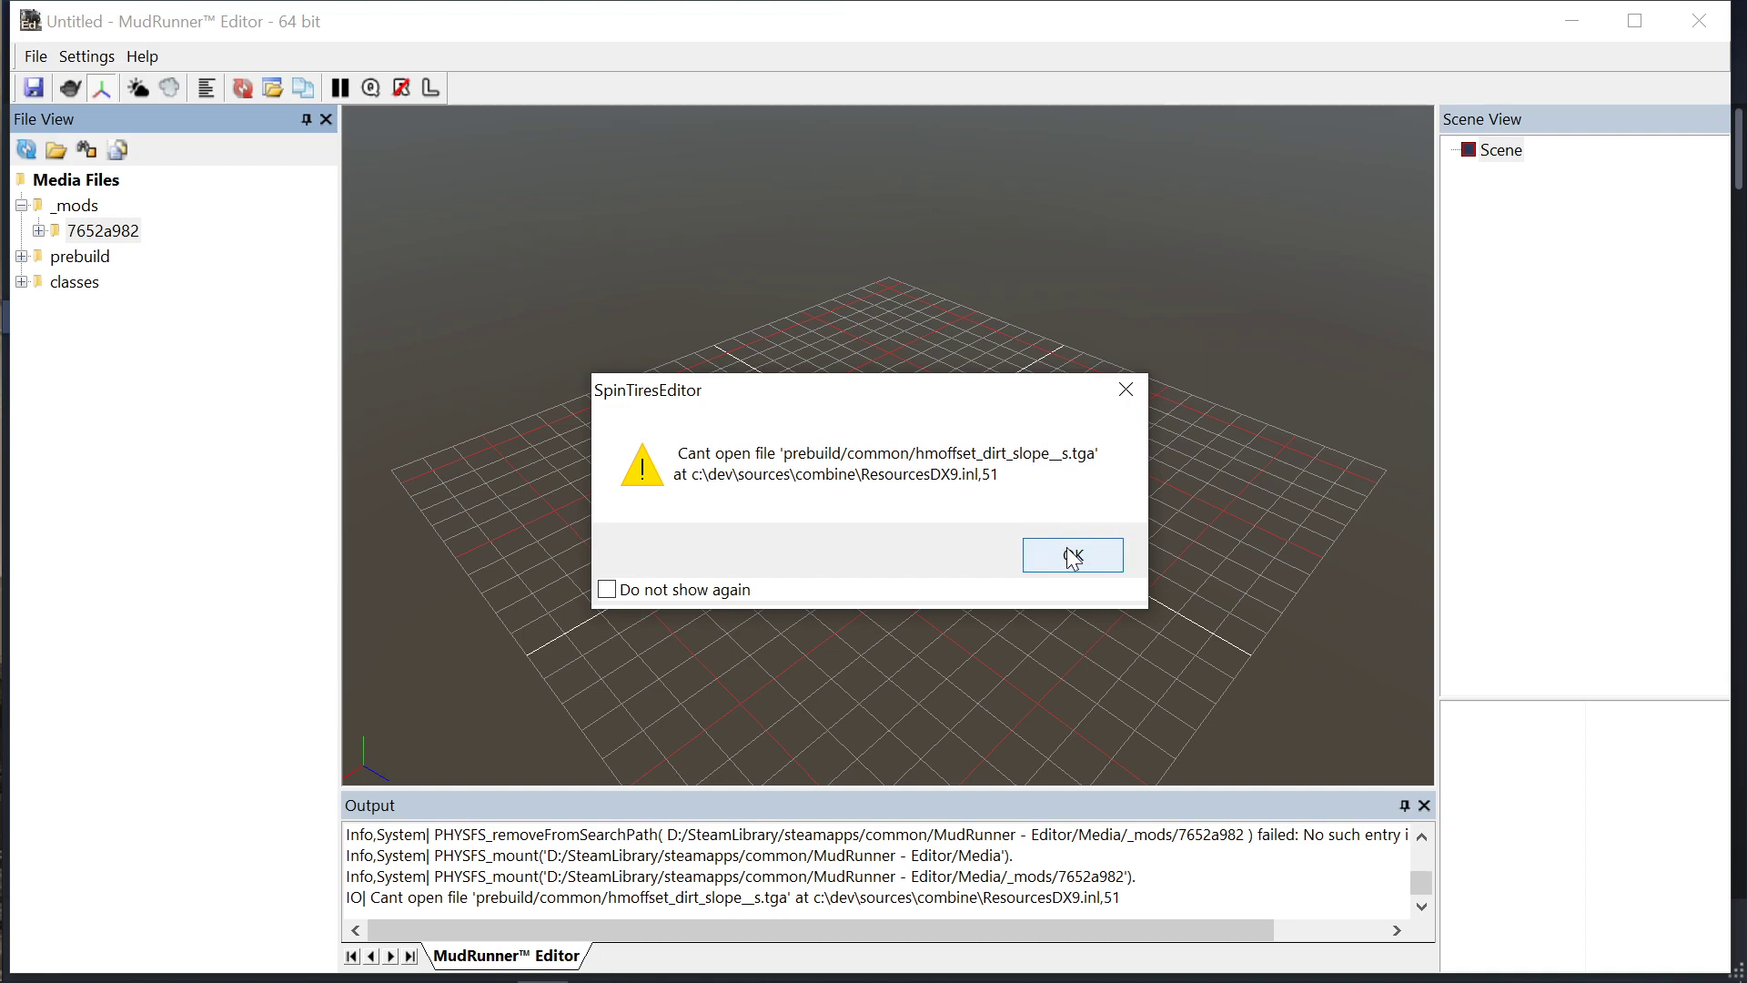
click(1073, 557)
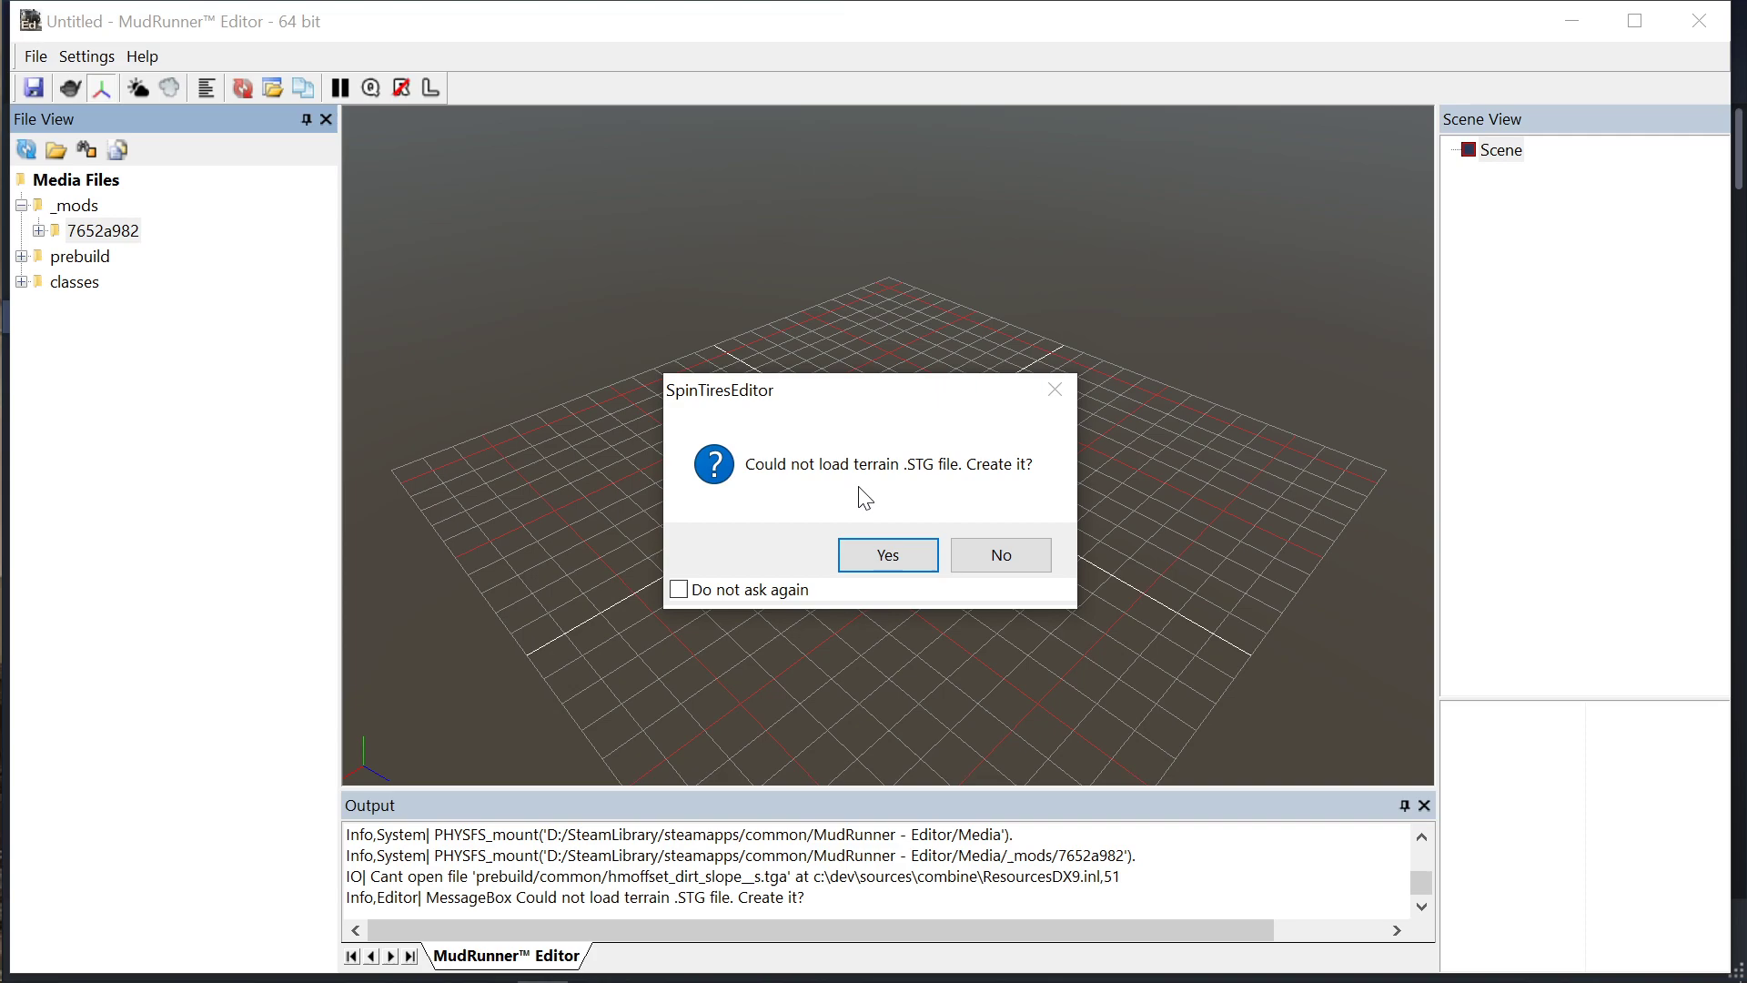
click(889, 554)
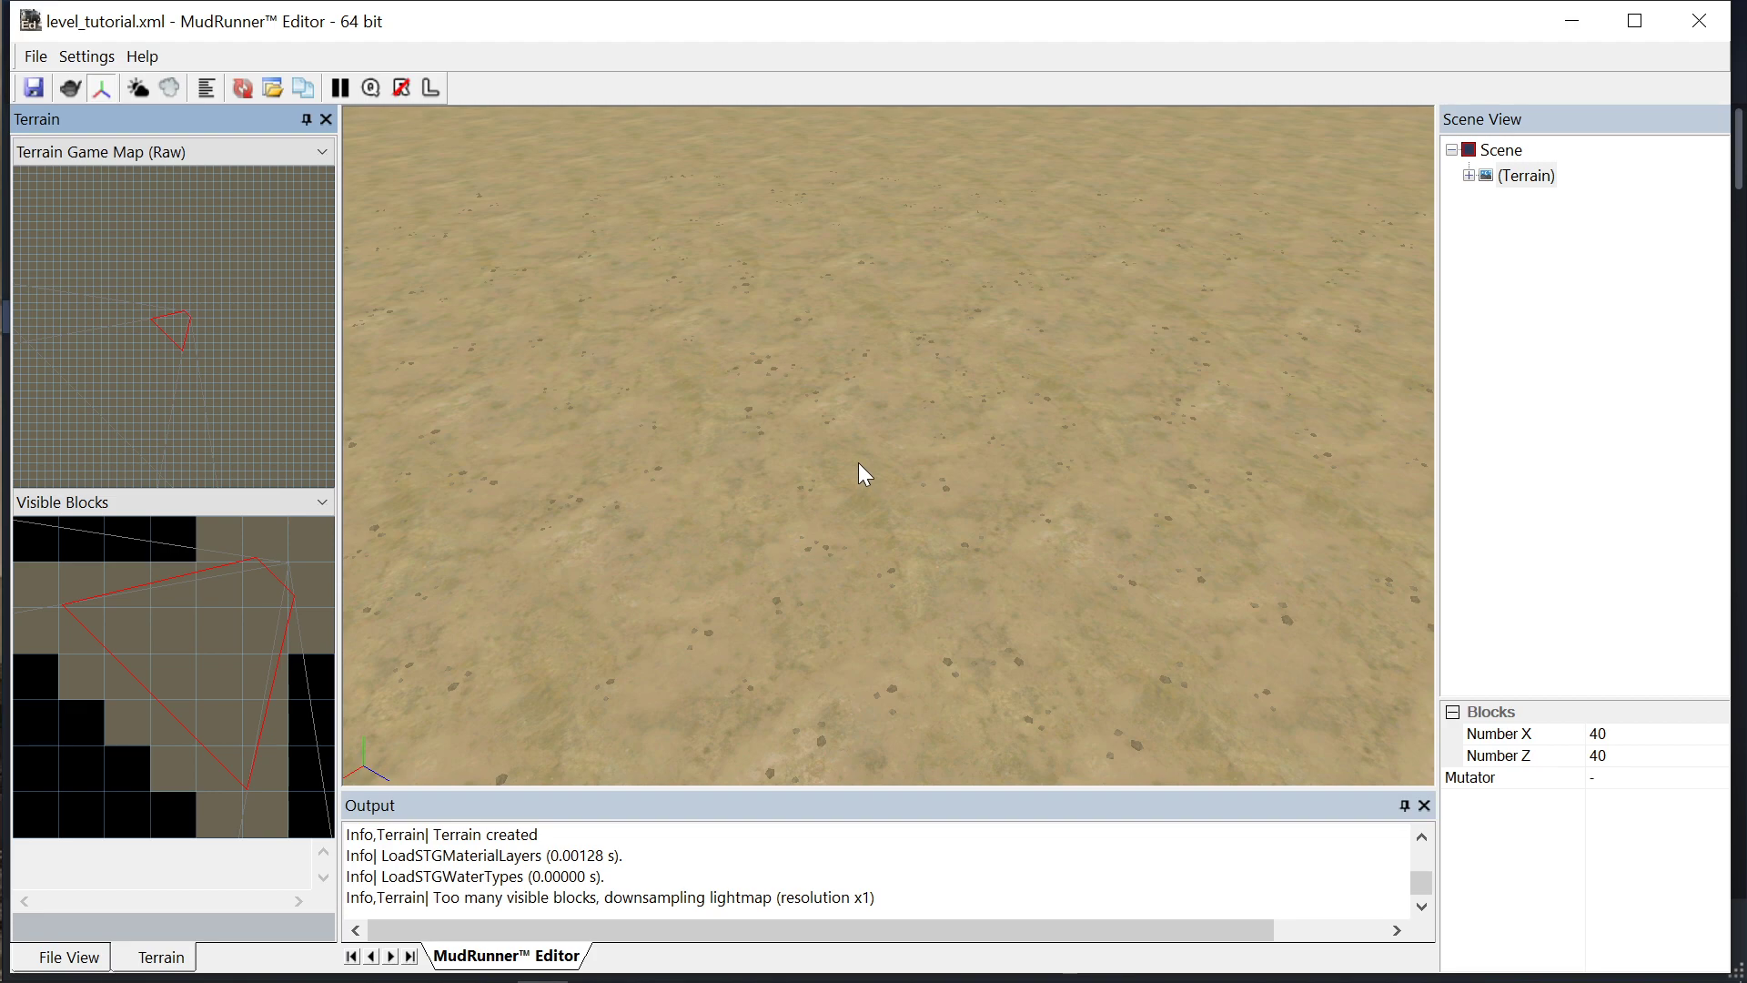
Zoom out and back in over the flat terrain, then orbit the camera low across it
scroll(859, 464, down, 5)
scroll(859, 463, down, 5)
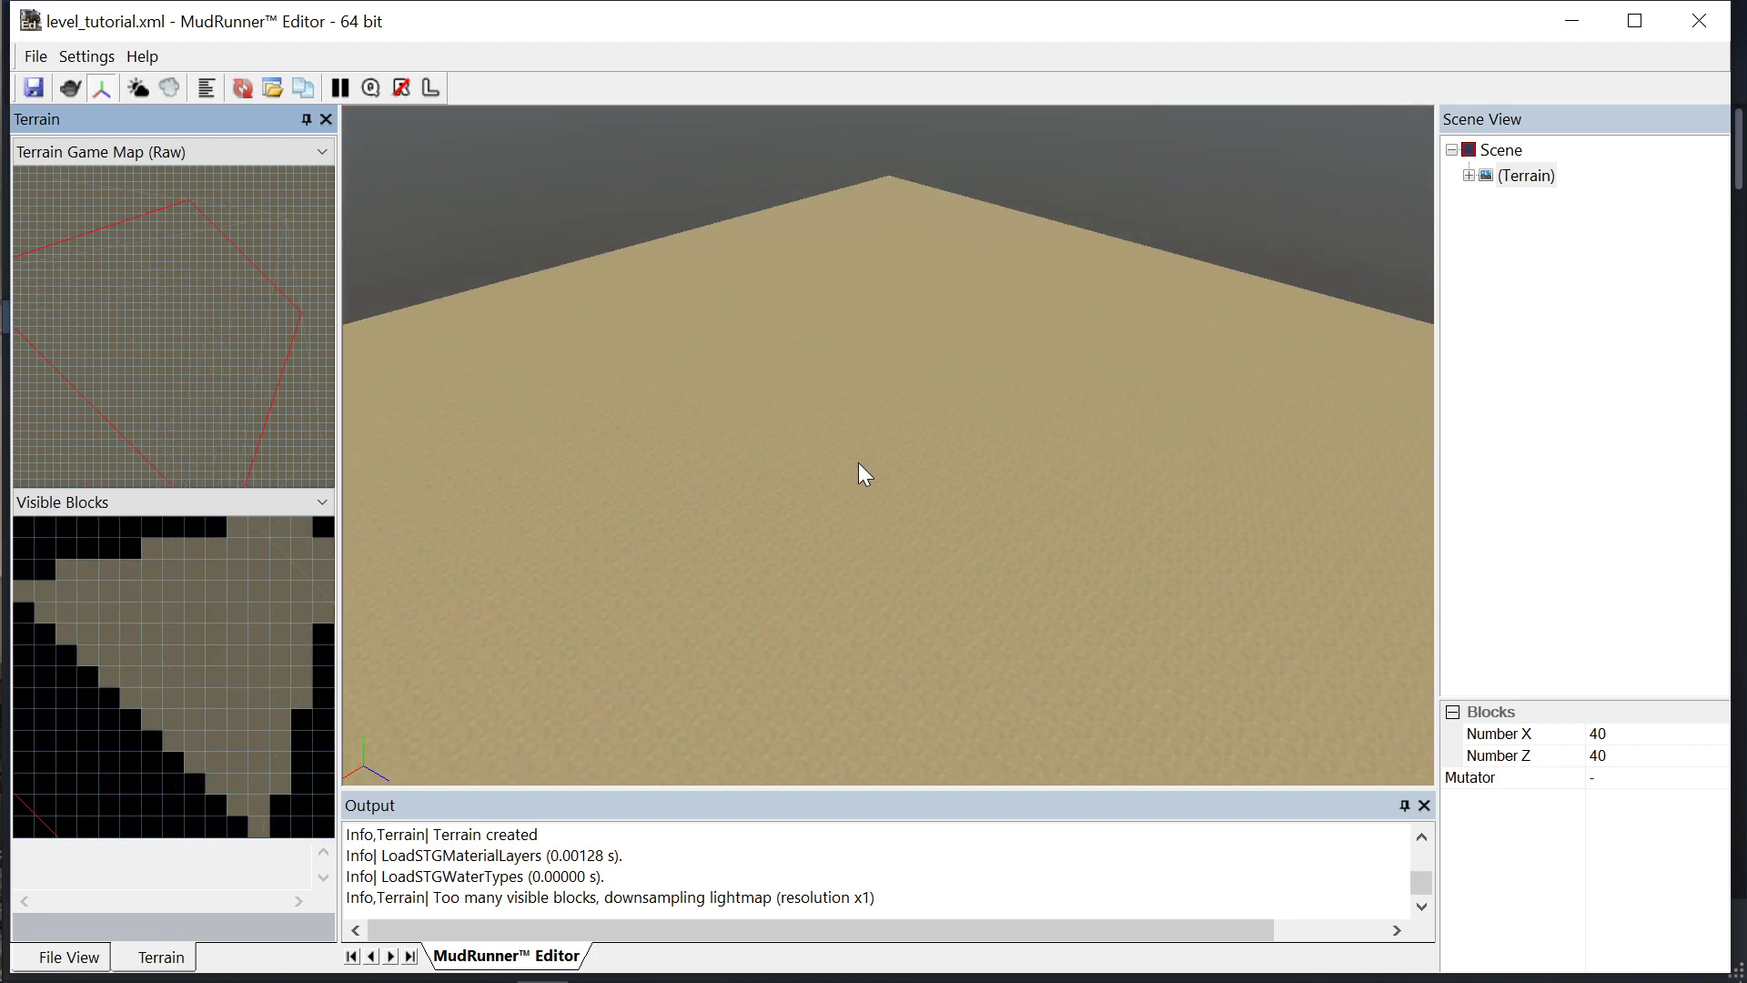
scroll(856, 466, up, 6)
scroll(863, 477, up, 5)
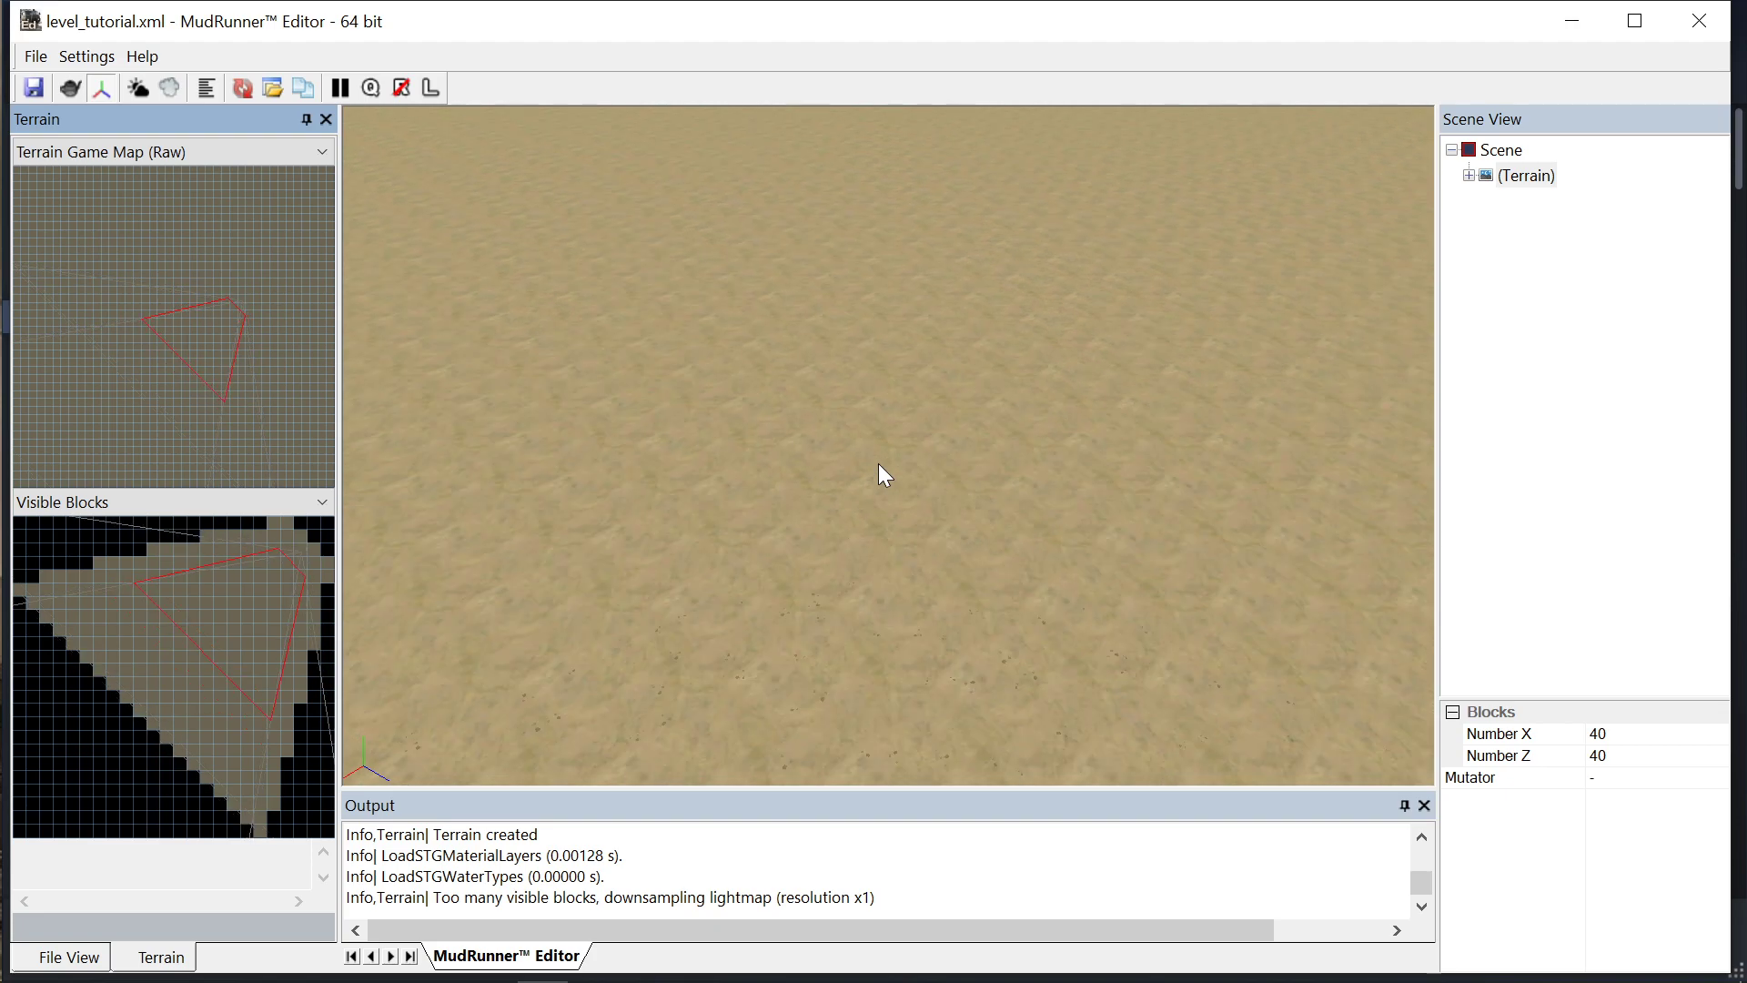
scroll(877, 473, down, 6)
scroll(884, 478, down, 2)
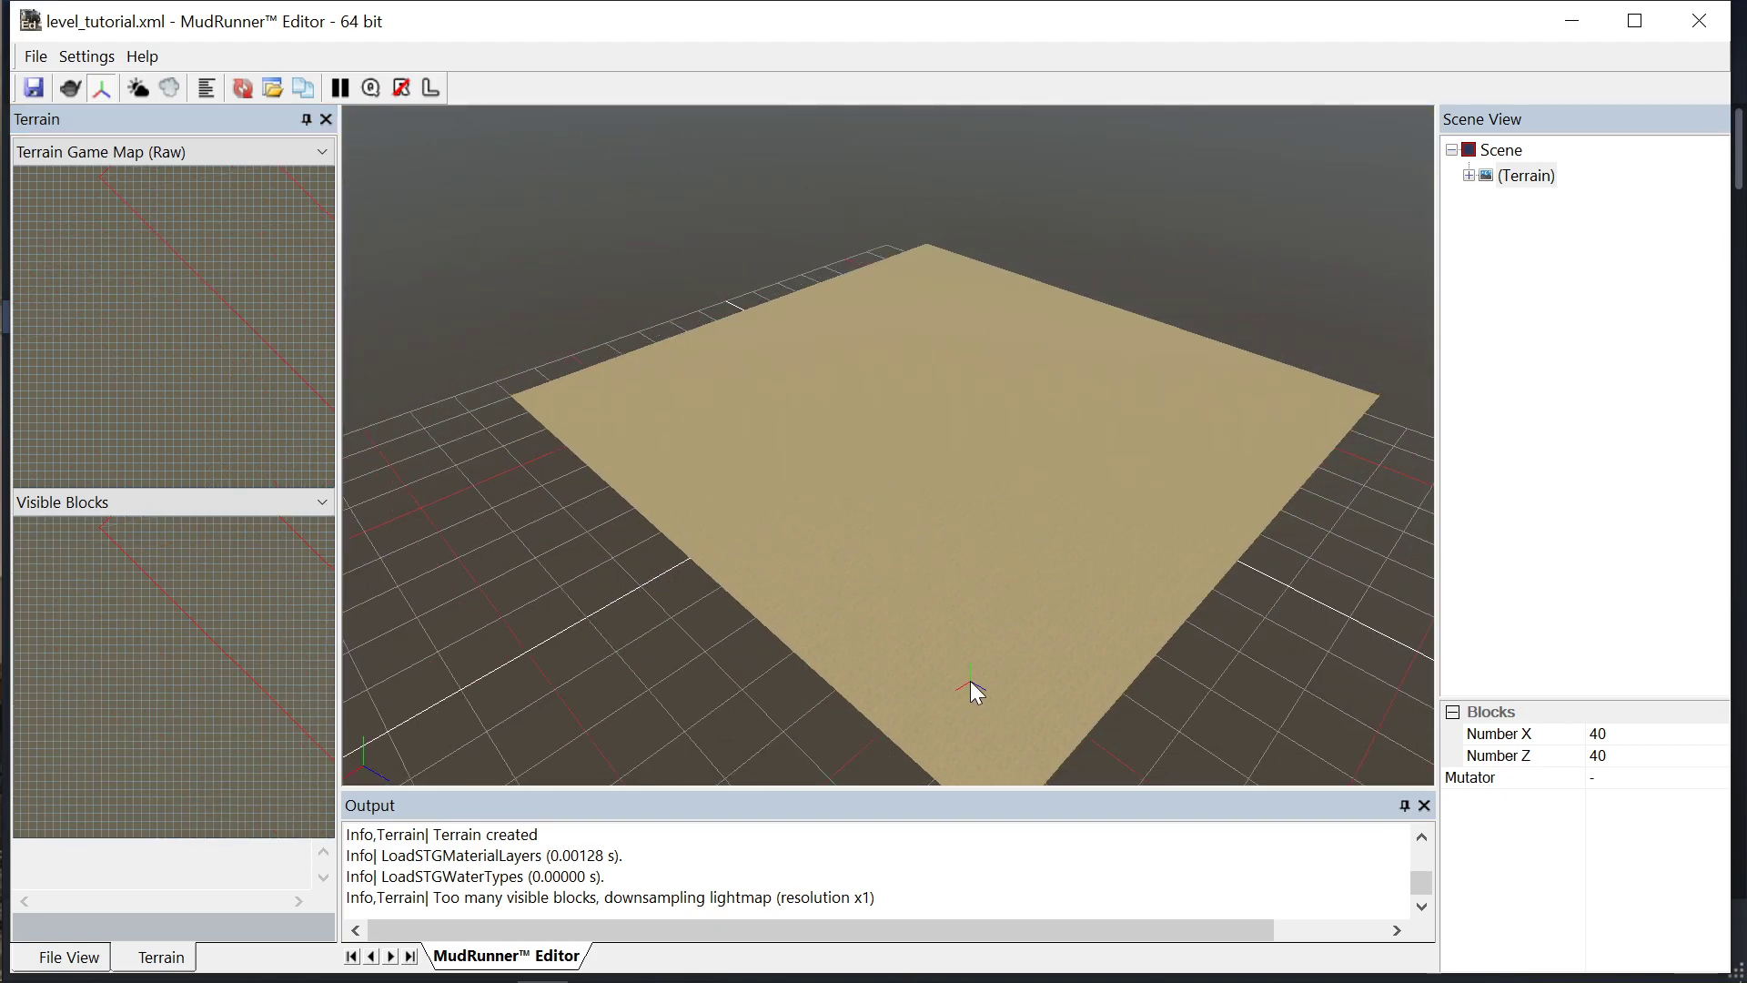
middle_drag(970, 680, 990, 737)
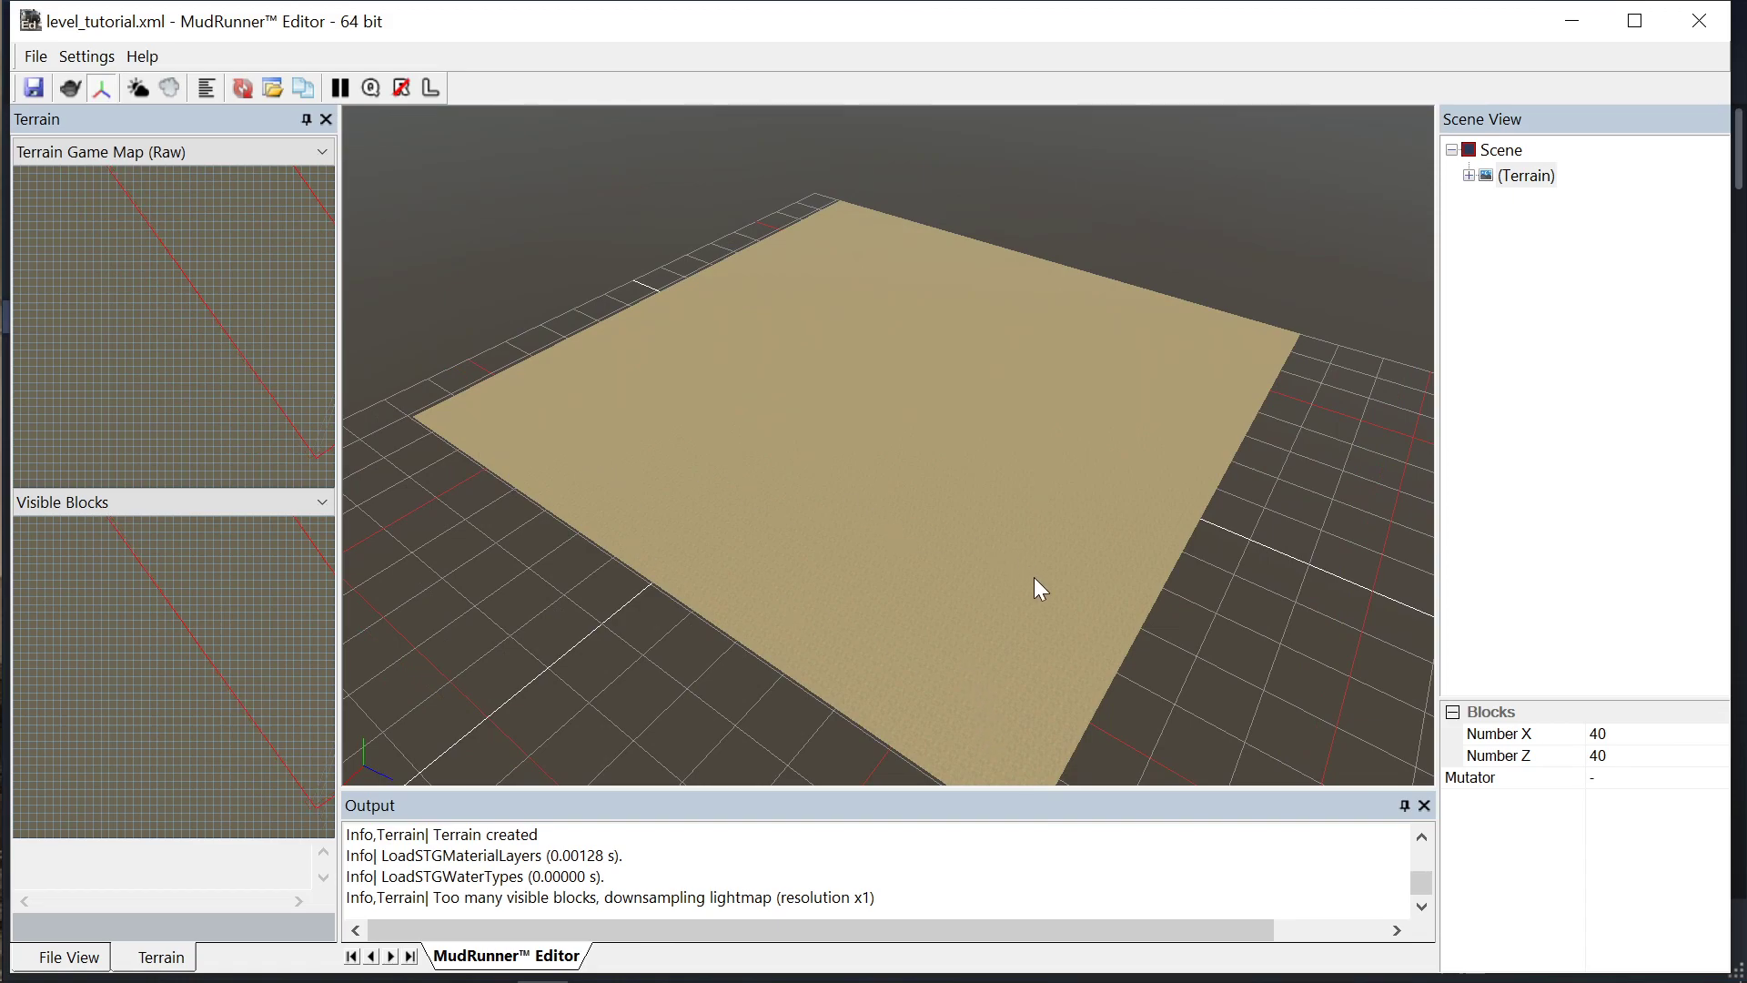
Zoom in and out from the low angle to view the terrain near and far
scroll(457, 416, up, 5)
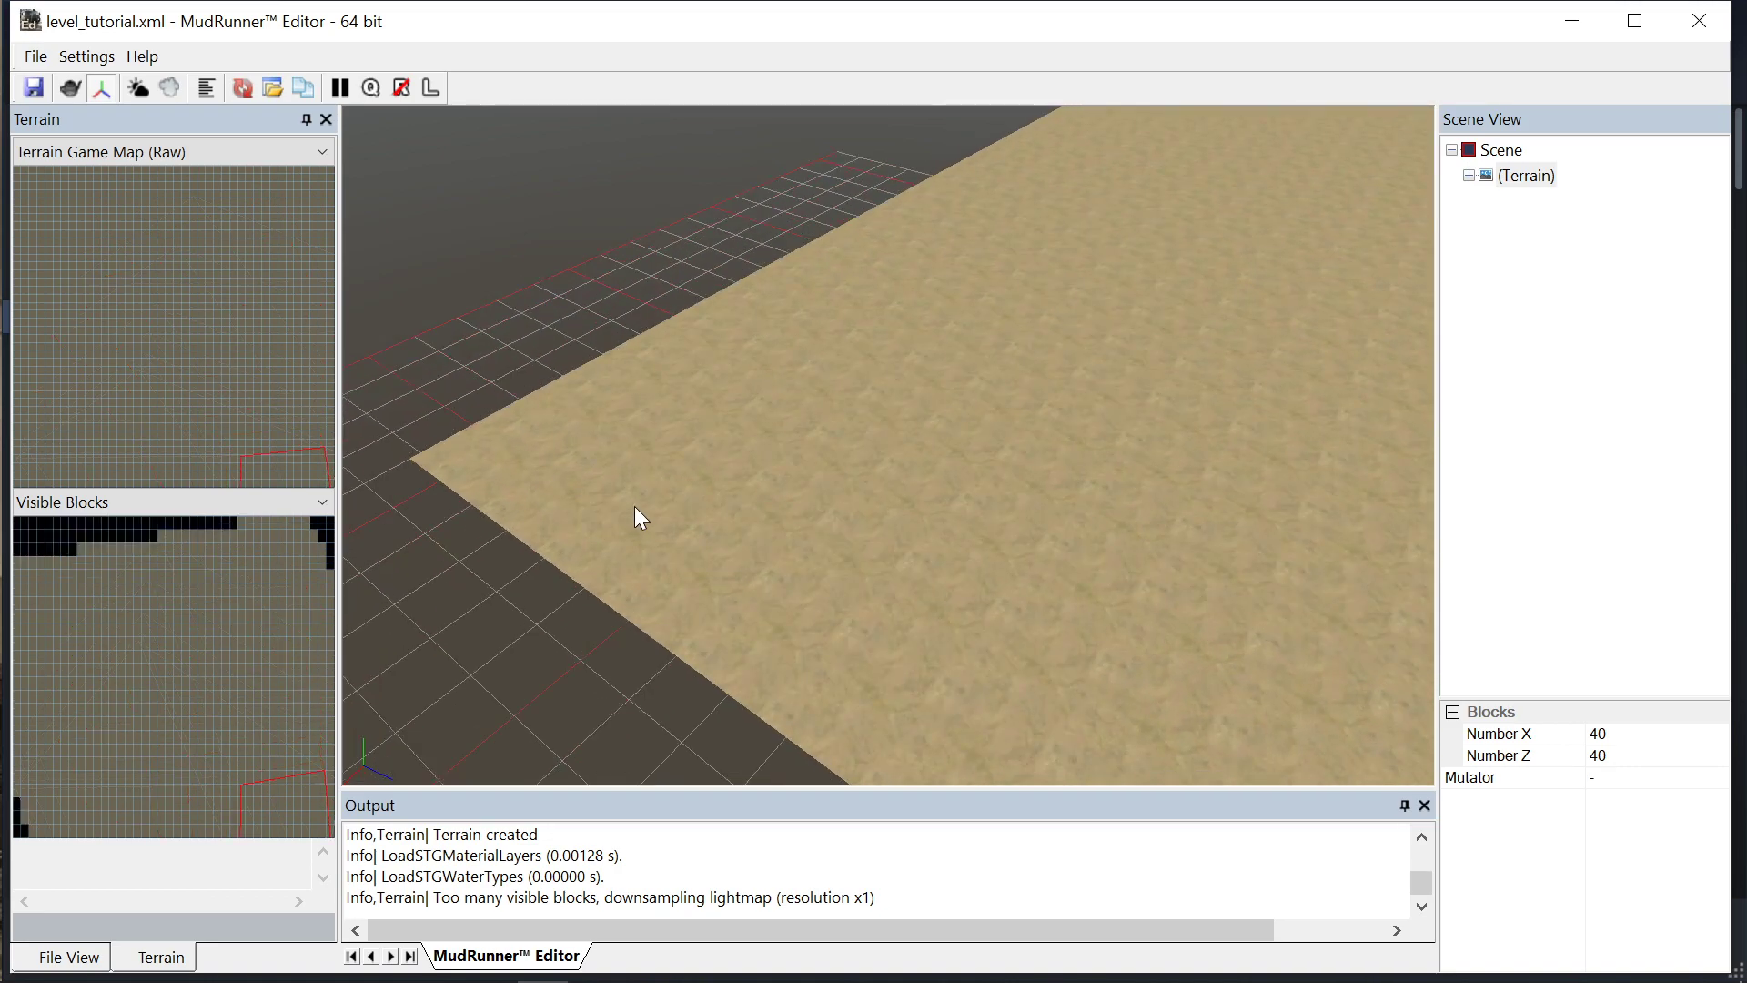
scroll(635, 506, up, 3)
scroll(714, 411, down, 4)
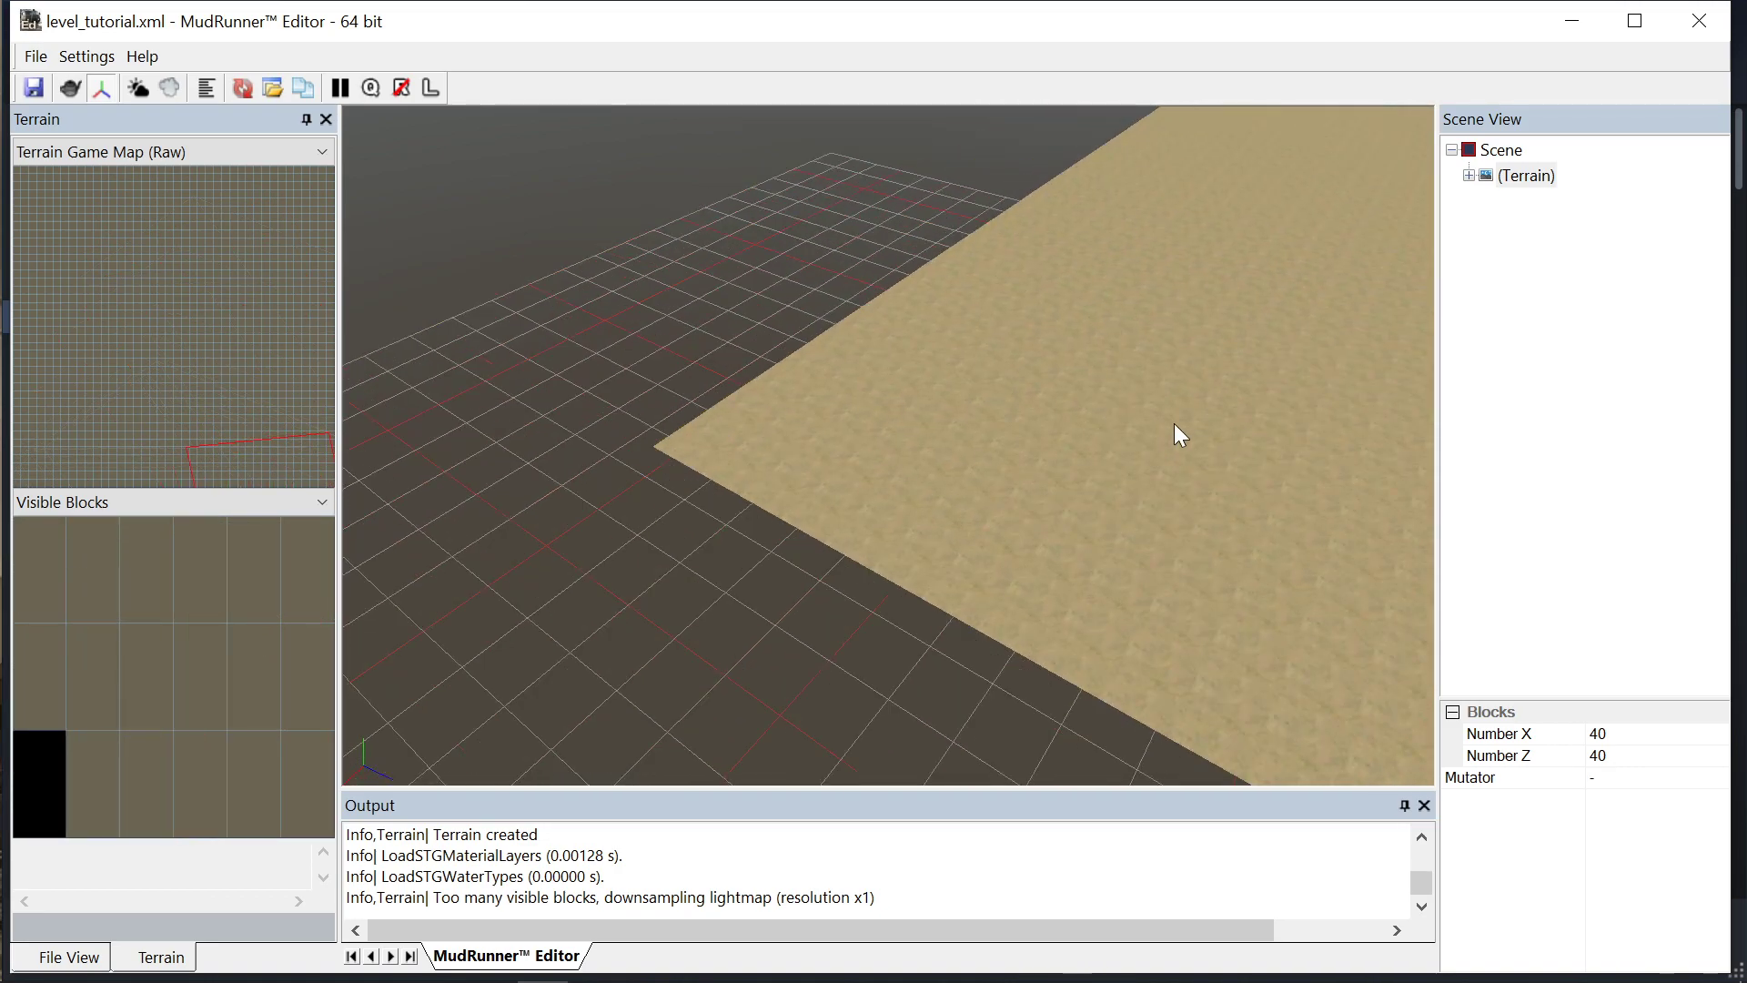
scroll(1263, 402, up, 5)
scroll(1263, 379, down, 6)
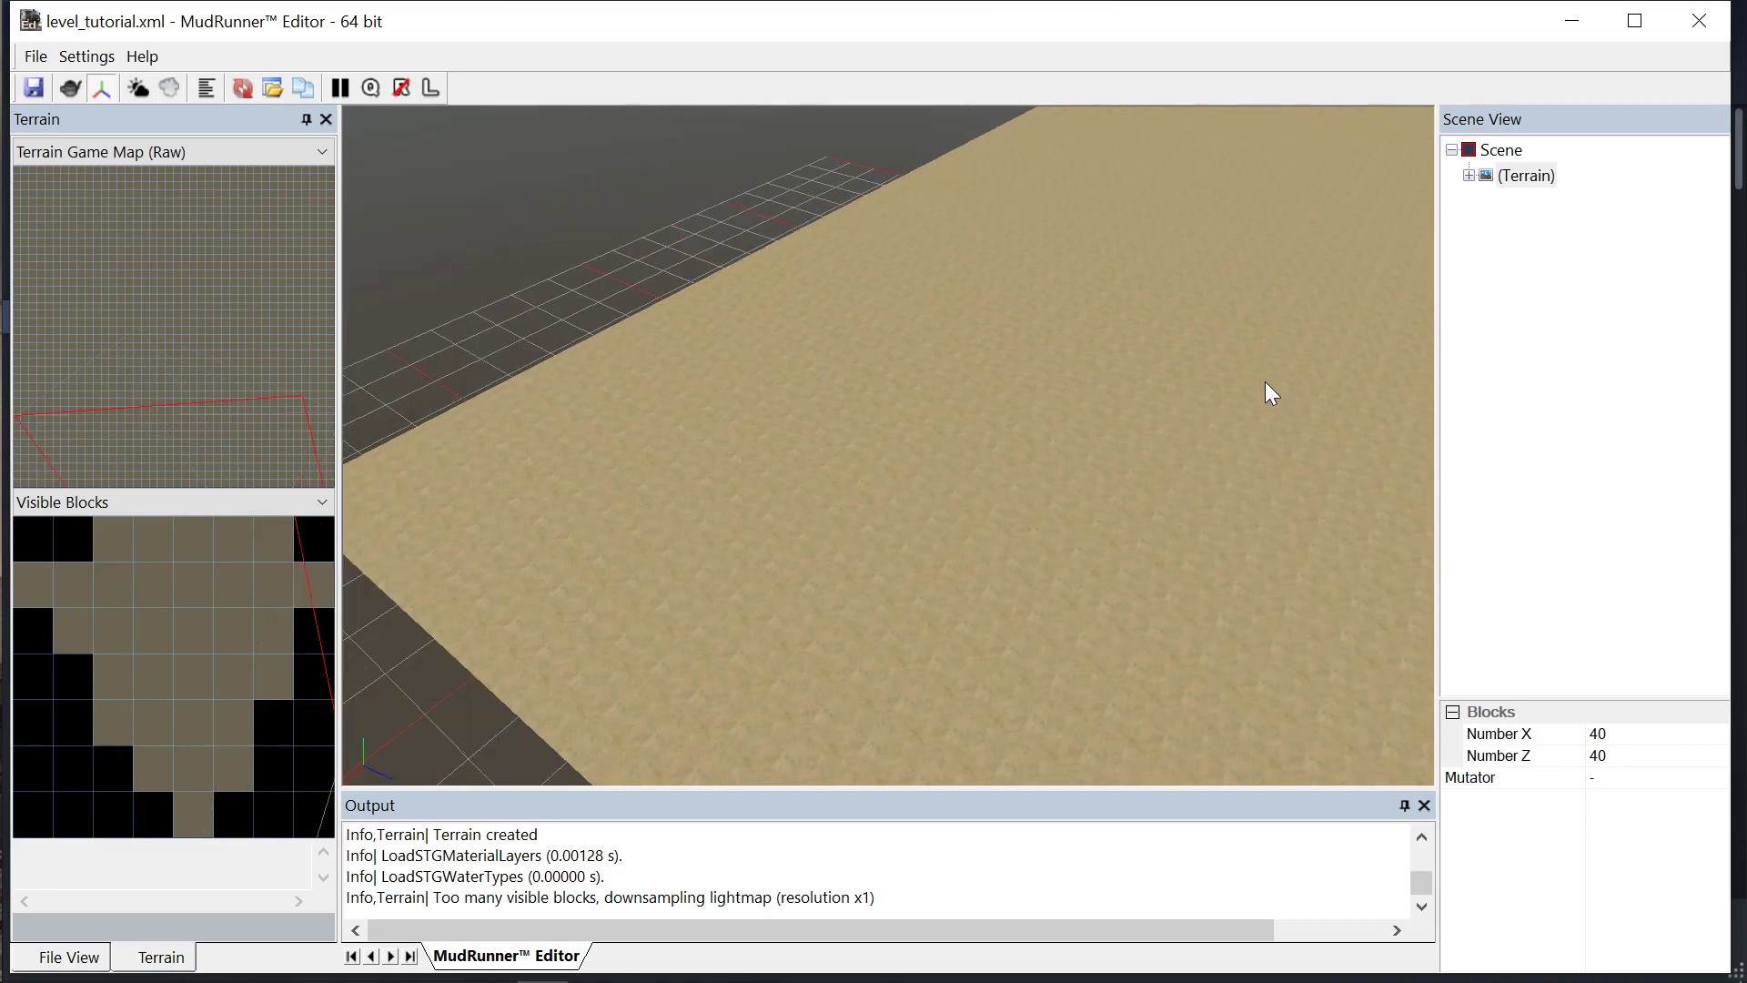
scroll(1356, 648, up, 5)
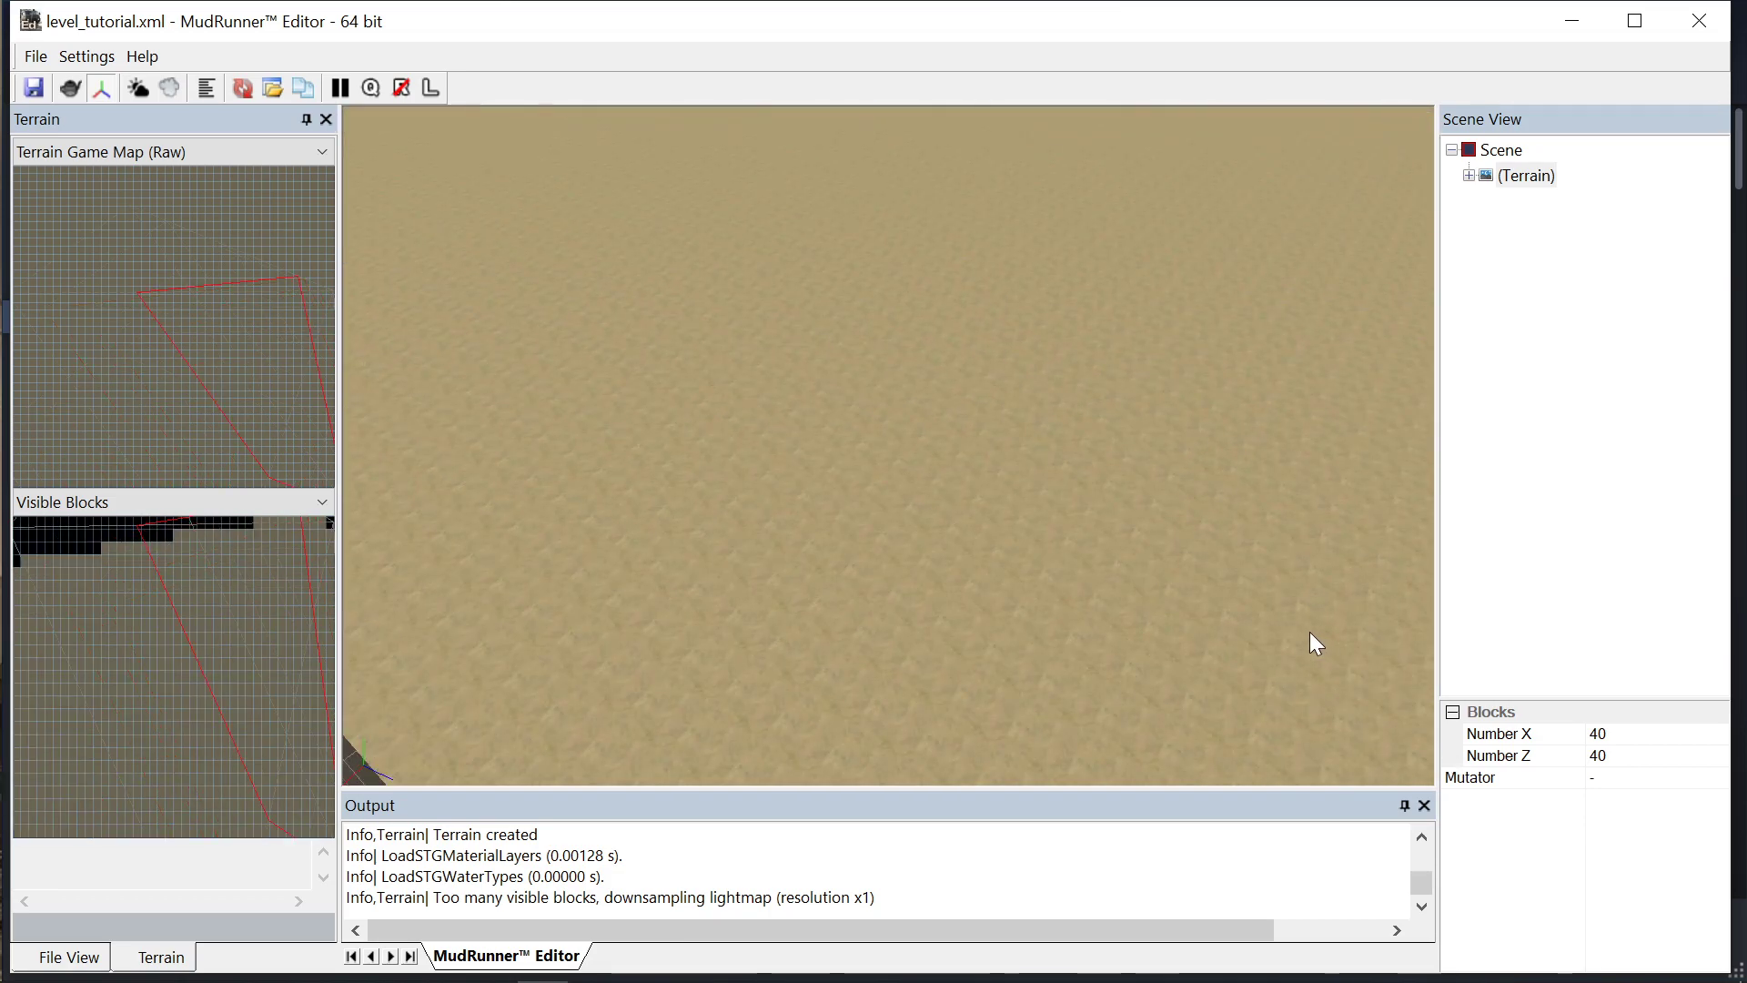
scroll(1223, 575, down, 6)
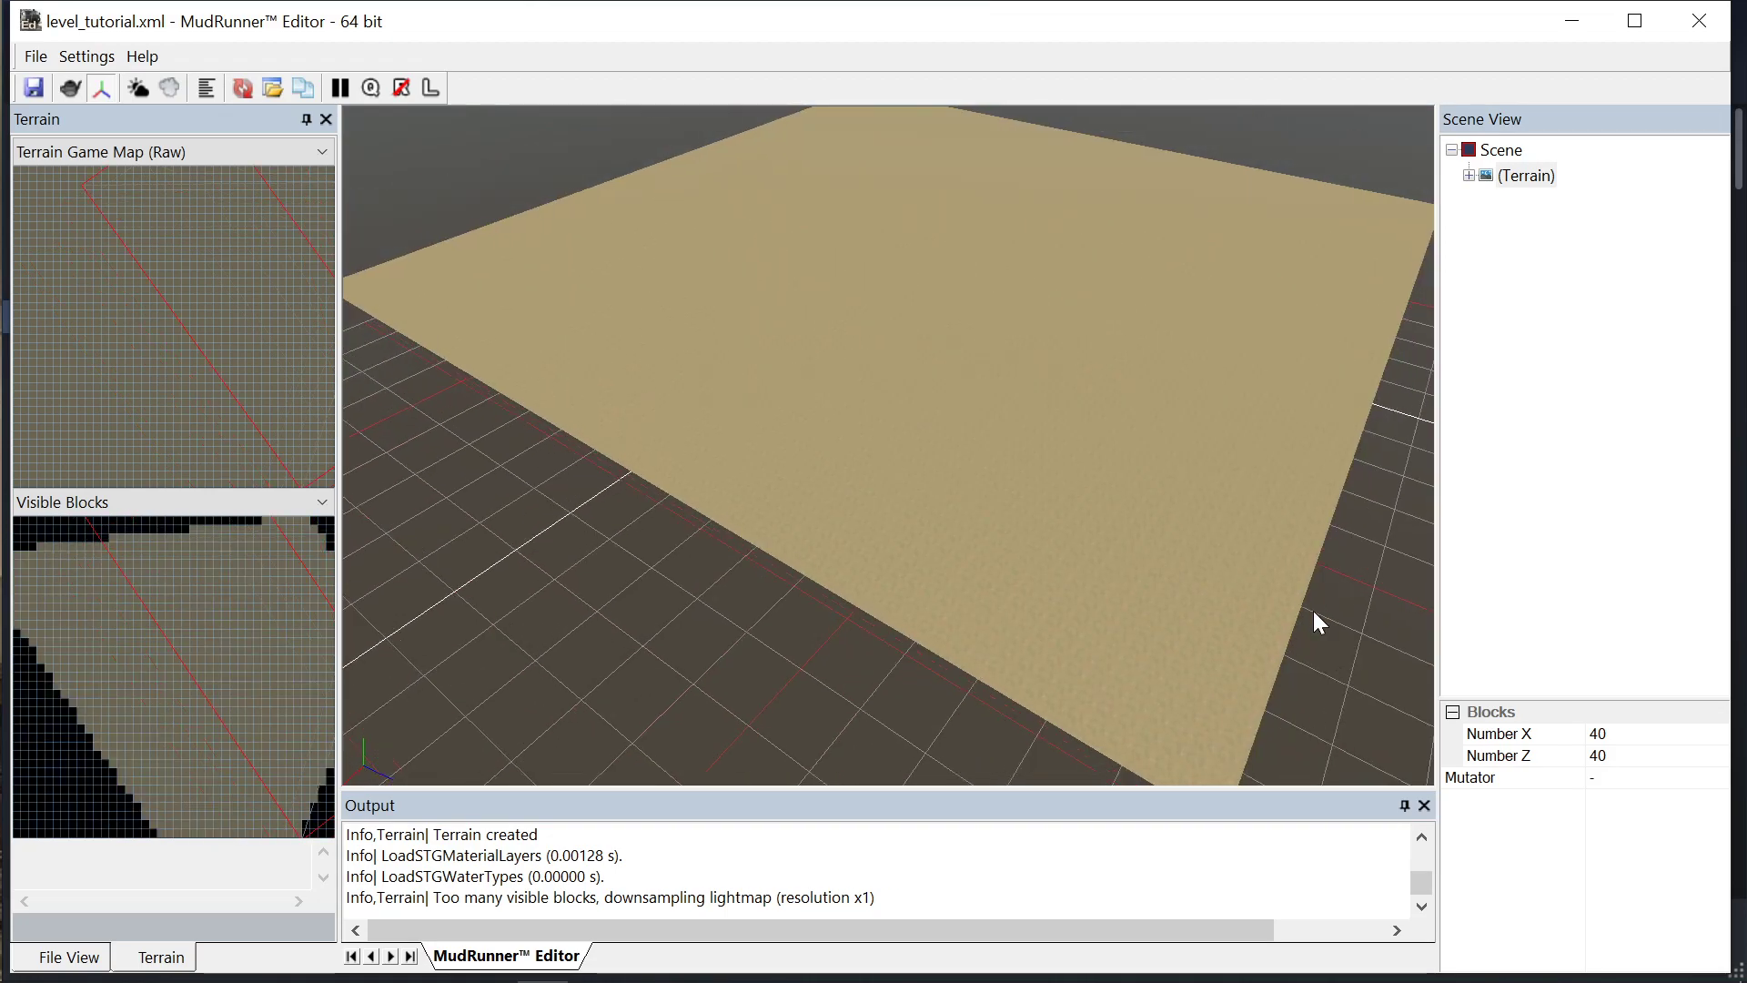
scroll(1292, 605, up, 4)
scroll(937, 560, down, 2)
scroll(927, 571, down, 1)
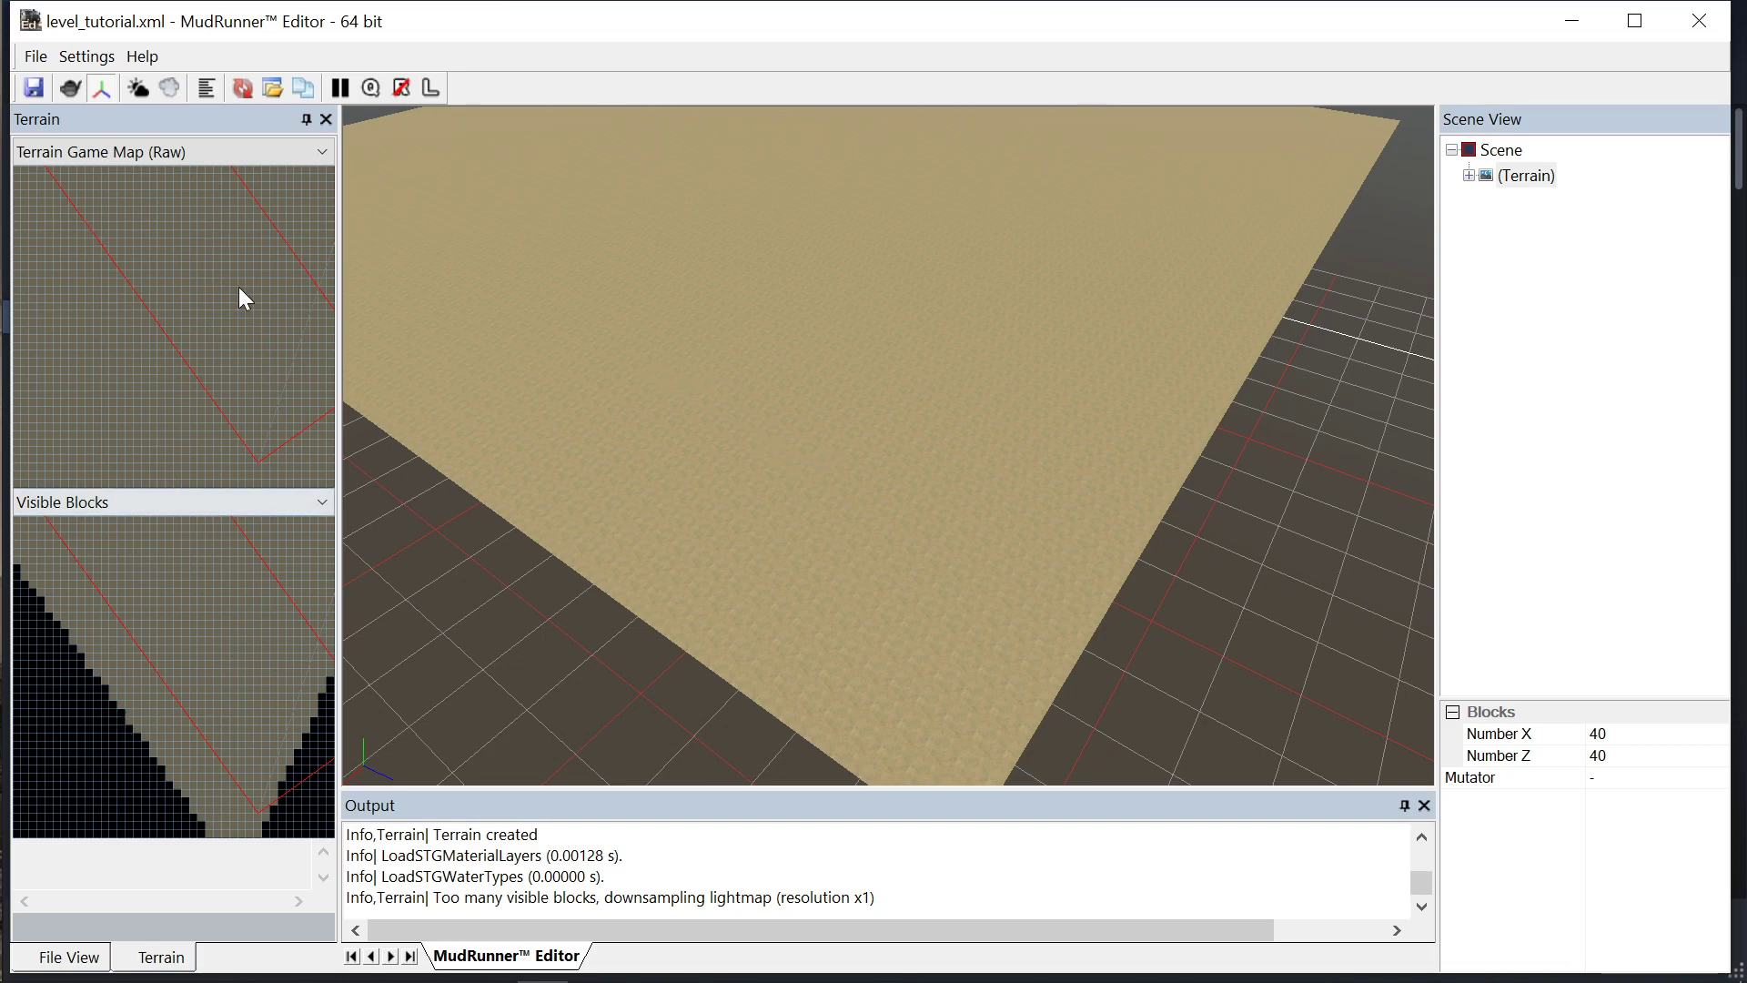
Show the mod's media files tree in the left dock's File View
click(248, 156)
click(247, 155)
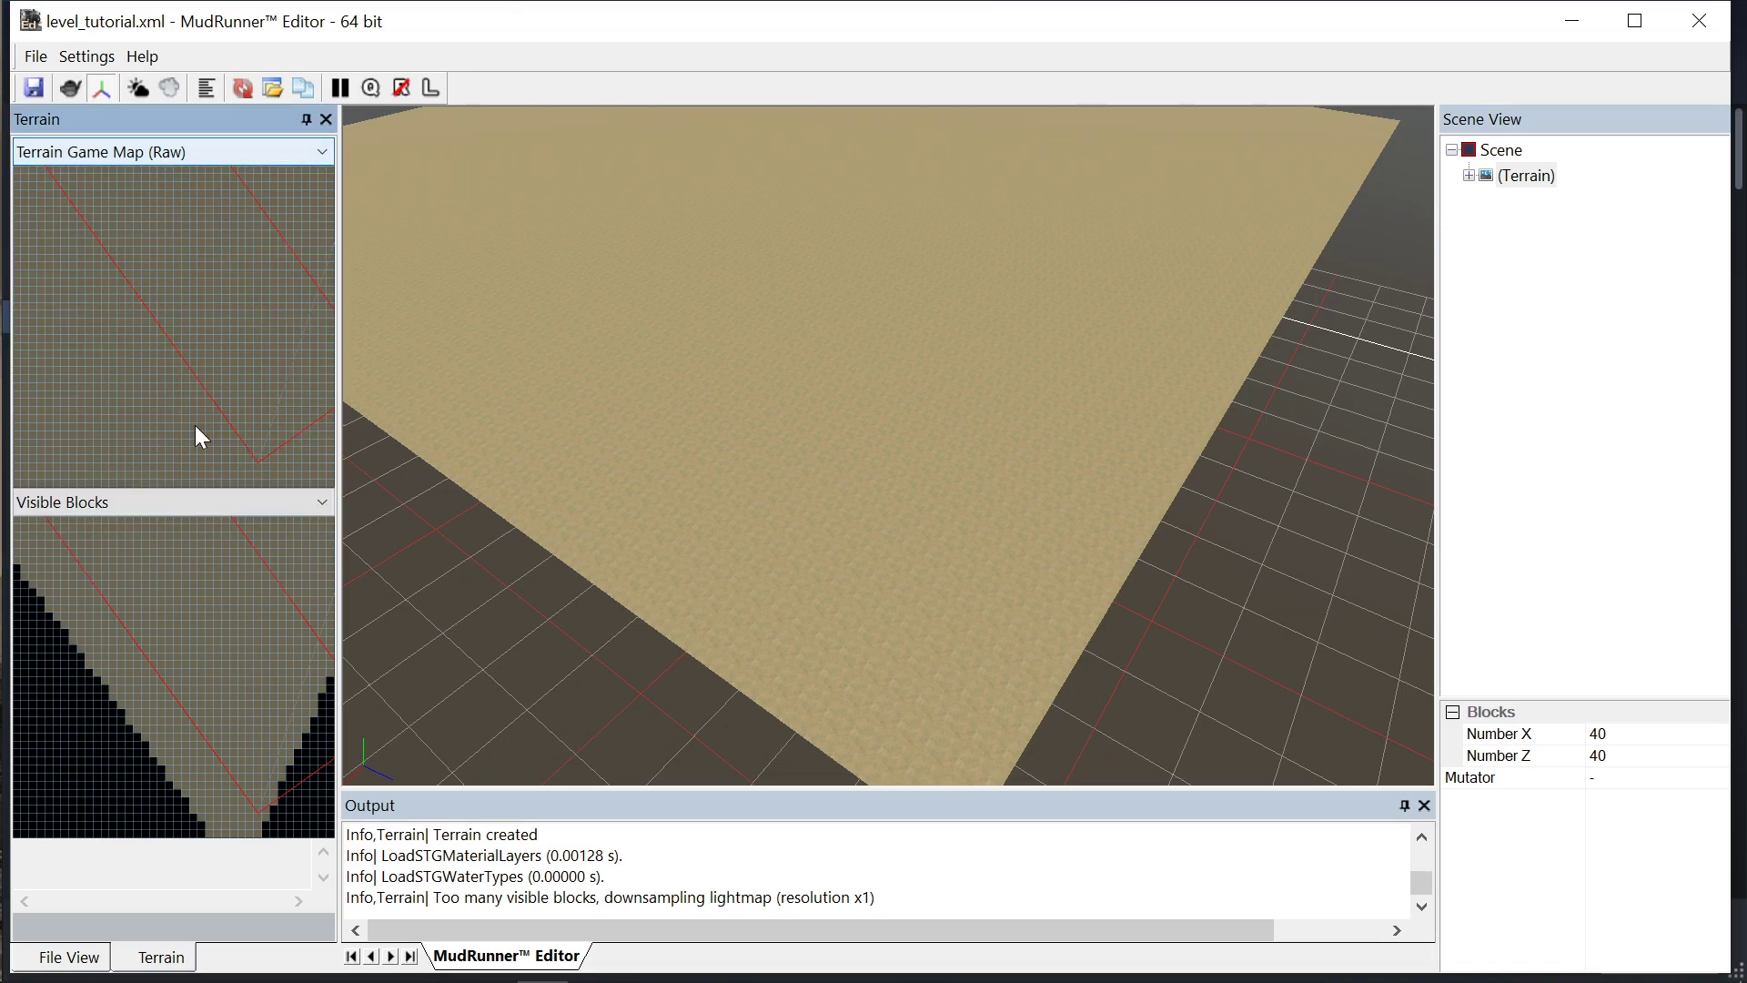
click(60, 962)
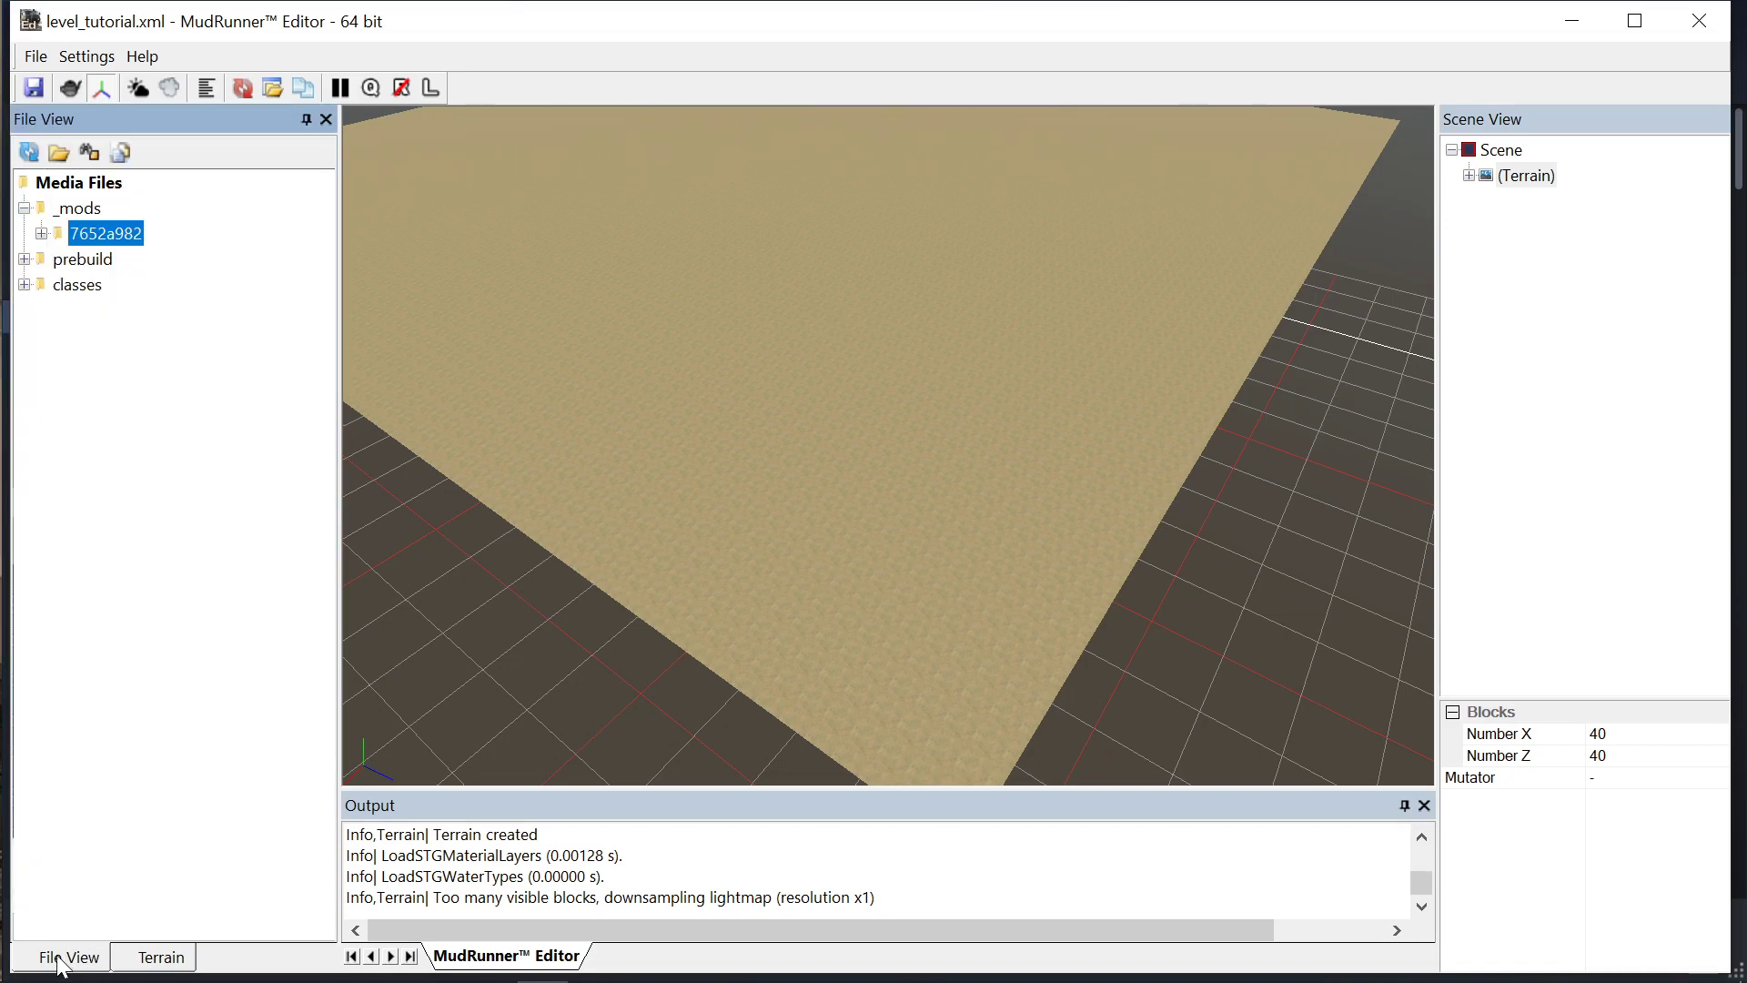
click(162, 957)
click(62, 965)
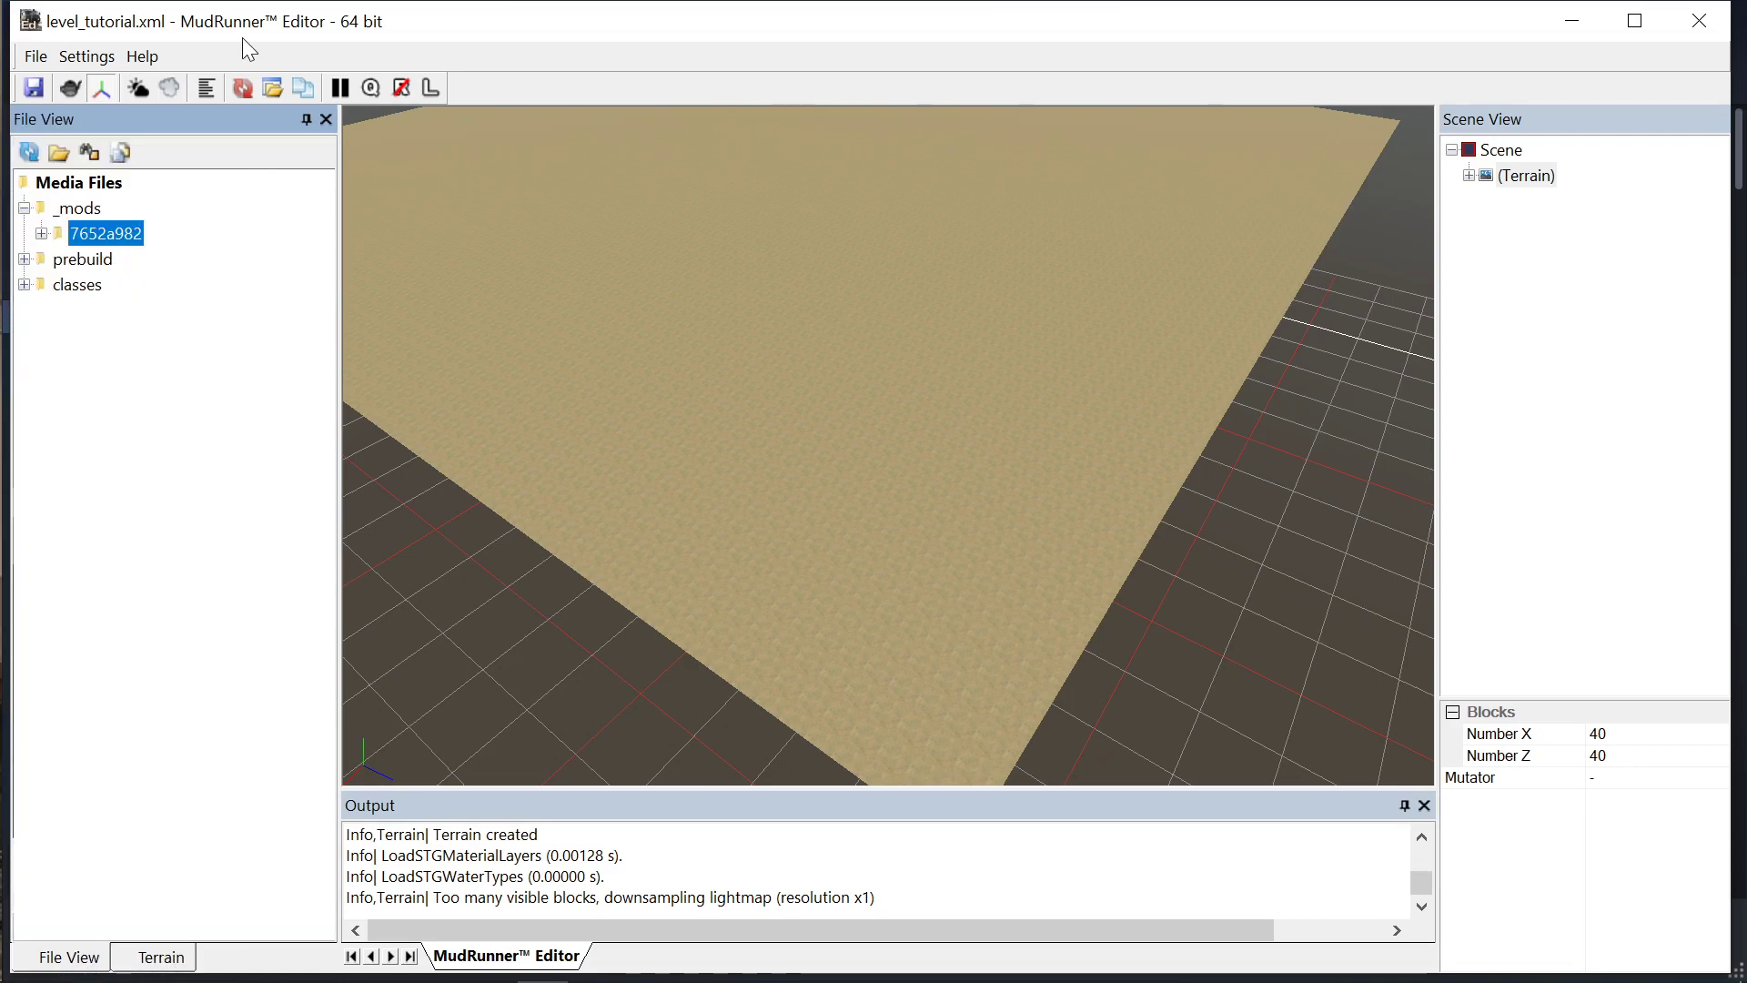
Render the terrain as a wireframe mesh and zoom and orbit across its triangles
click(68, 88)
scroll(926, 571, up, 10)
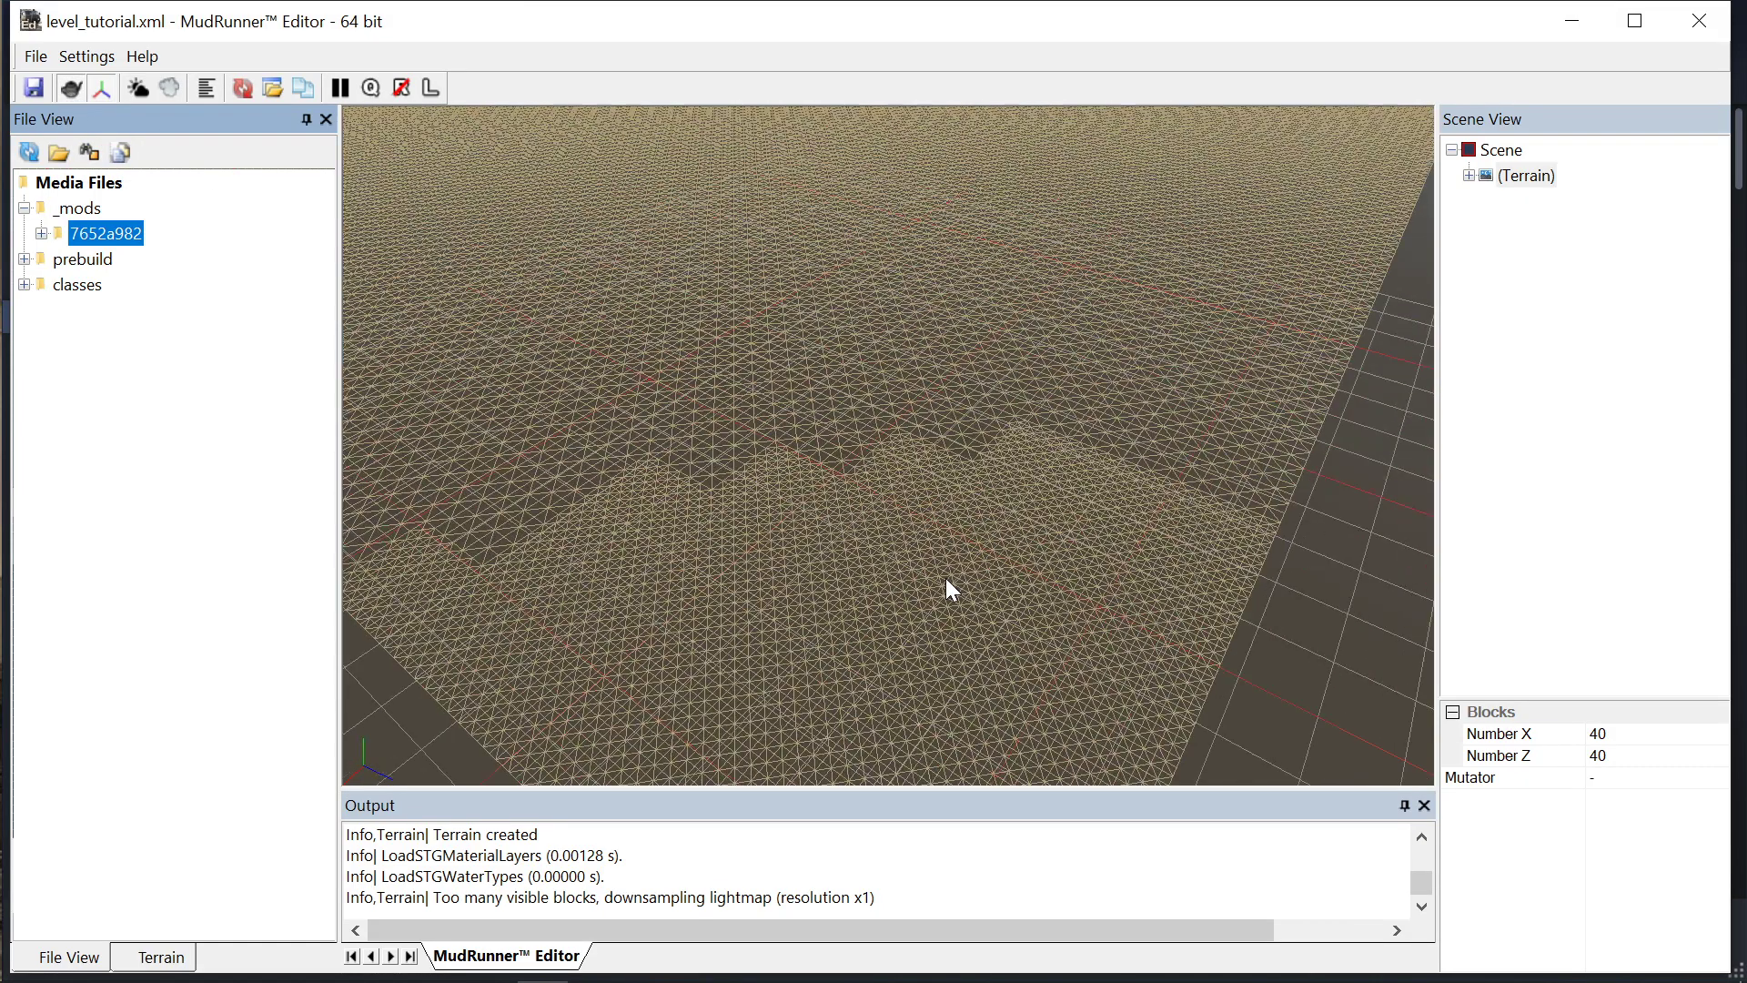
scroll(878, 548, up, 10)
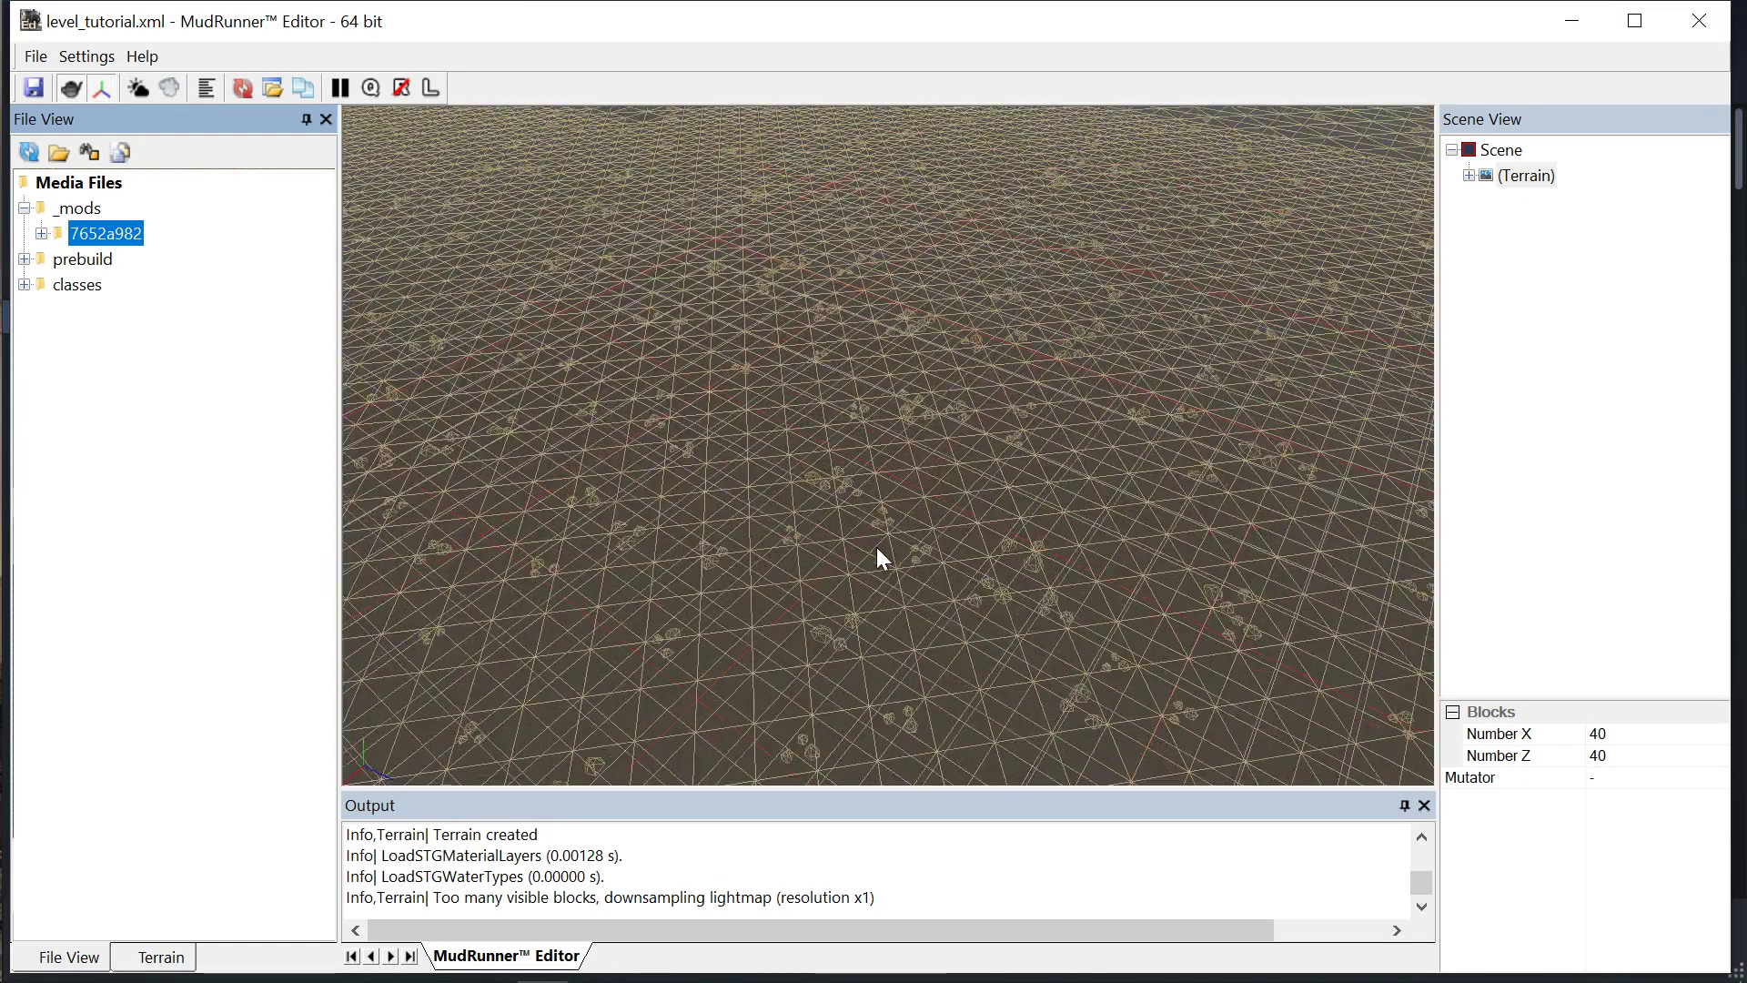
scroll(877, 551, down, 10)
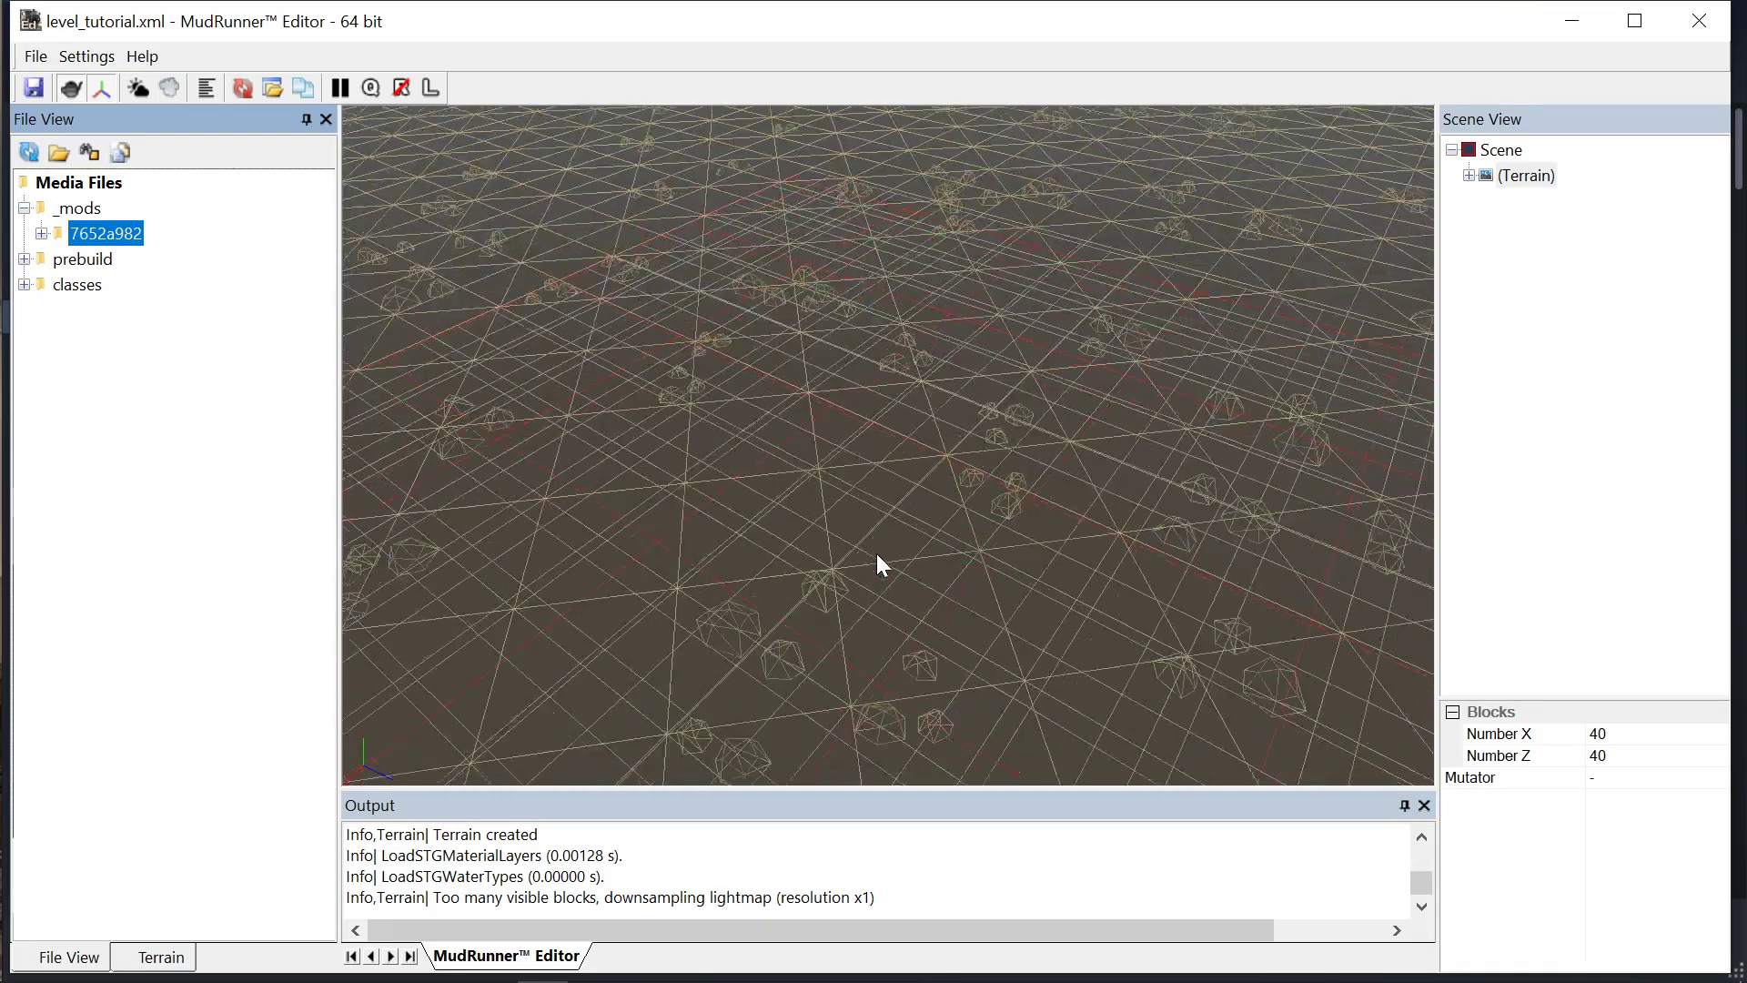
scroll(879, 566, down, 10)
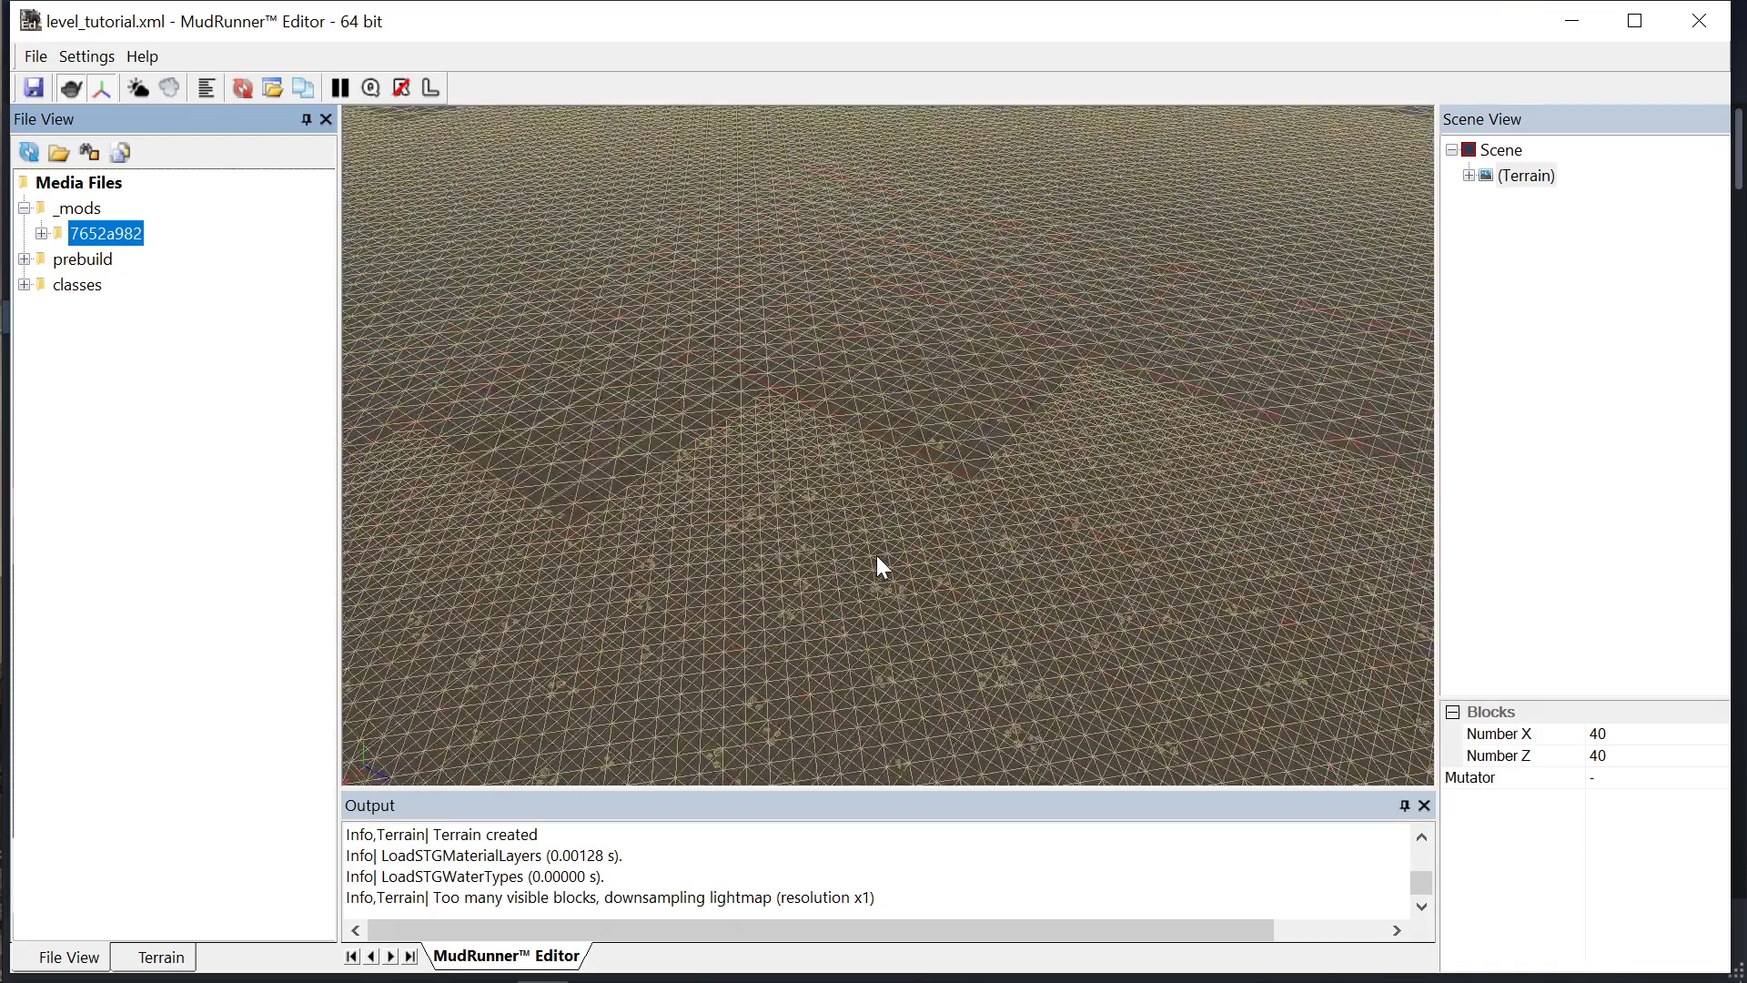
scroll(874, 559, down, 3)
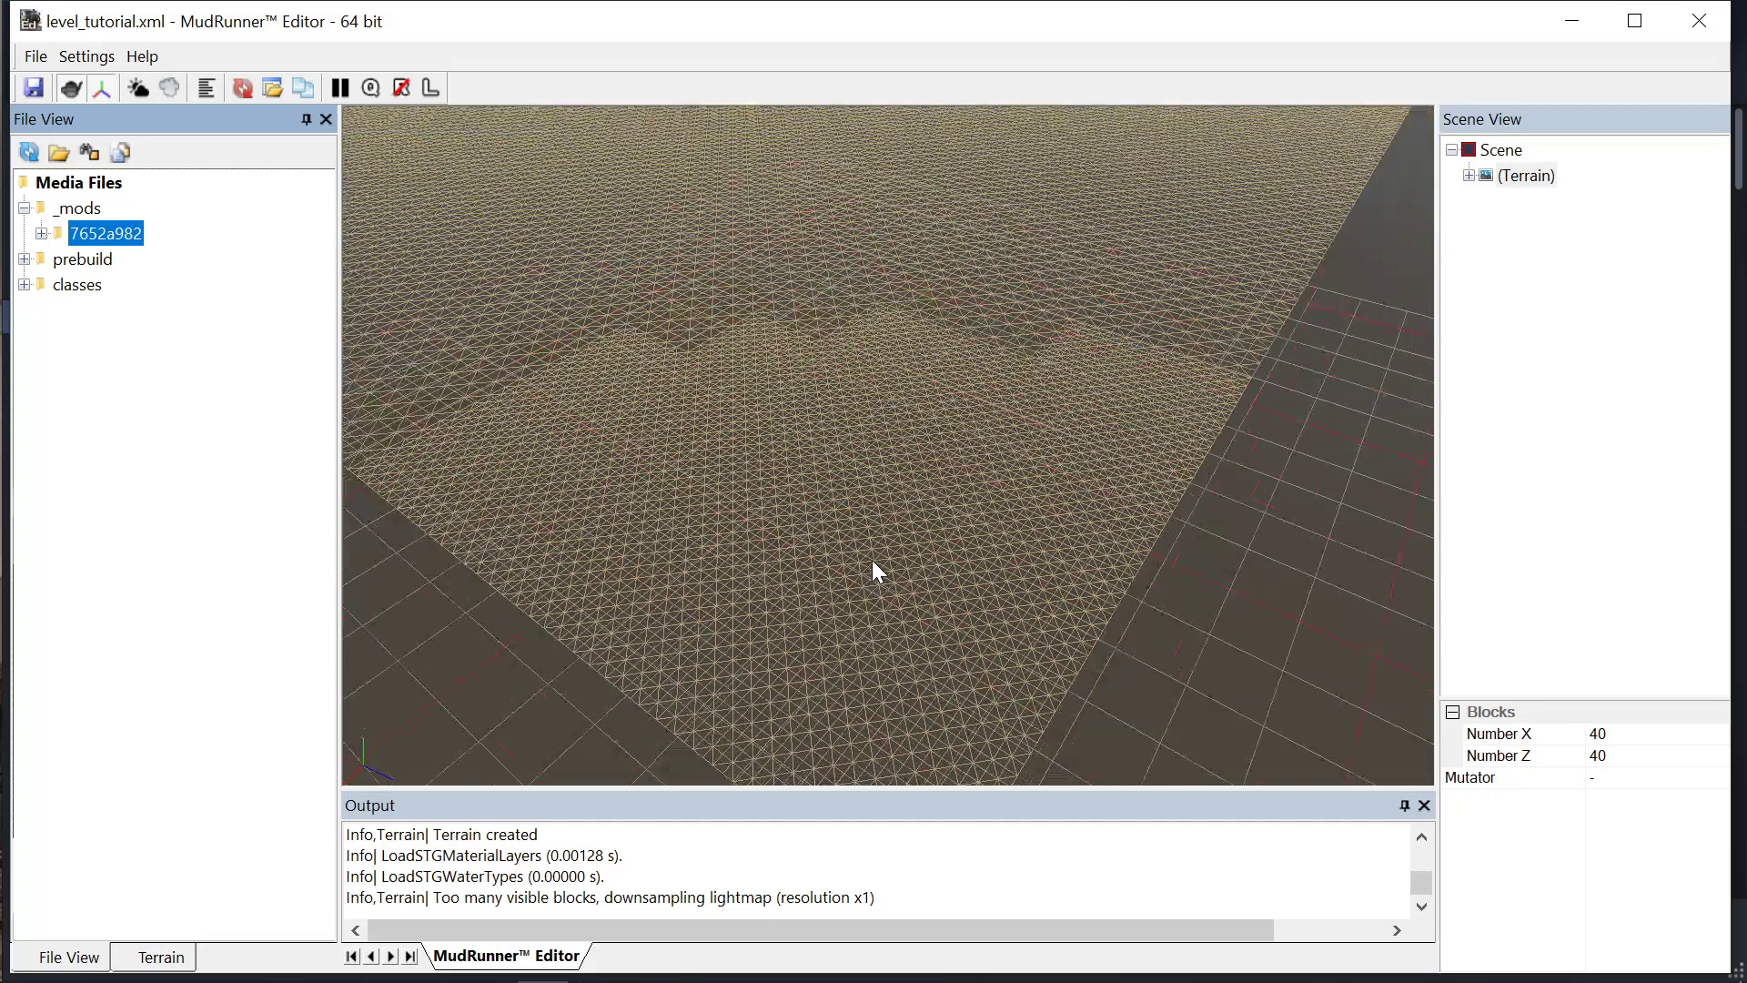
scroll(872, 560, up, 6)
middle_drag(848, 558, 865, 551)
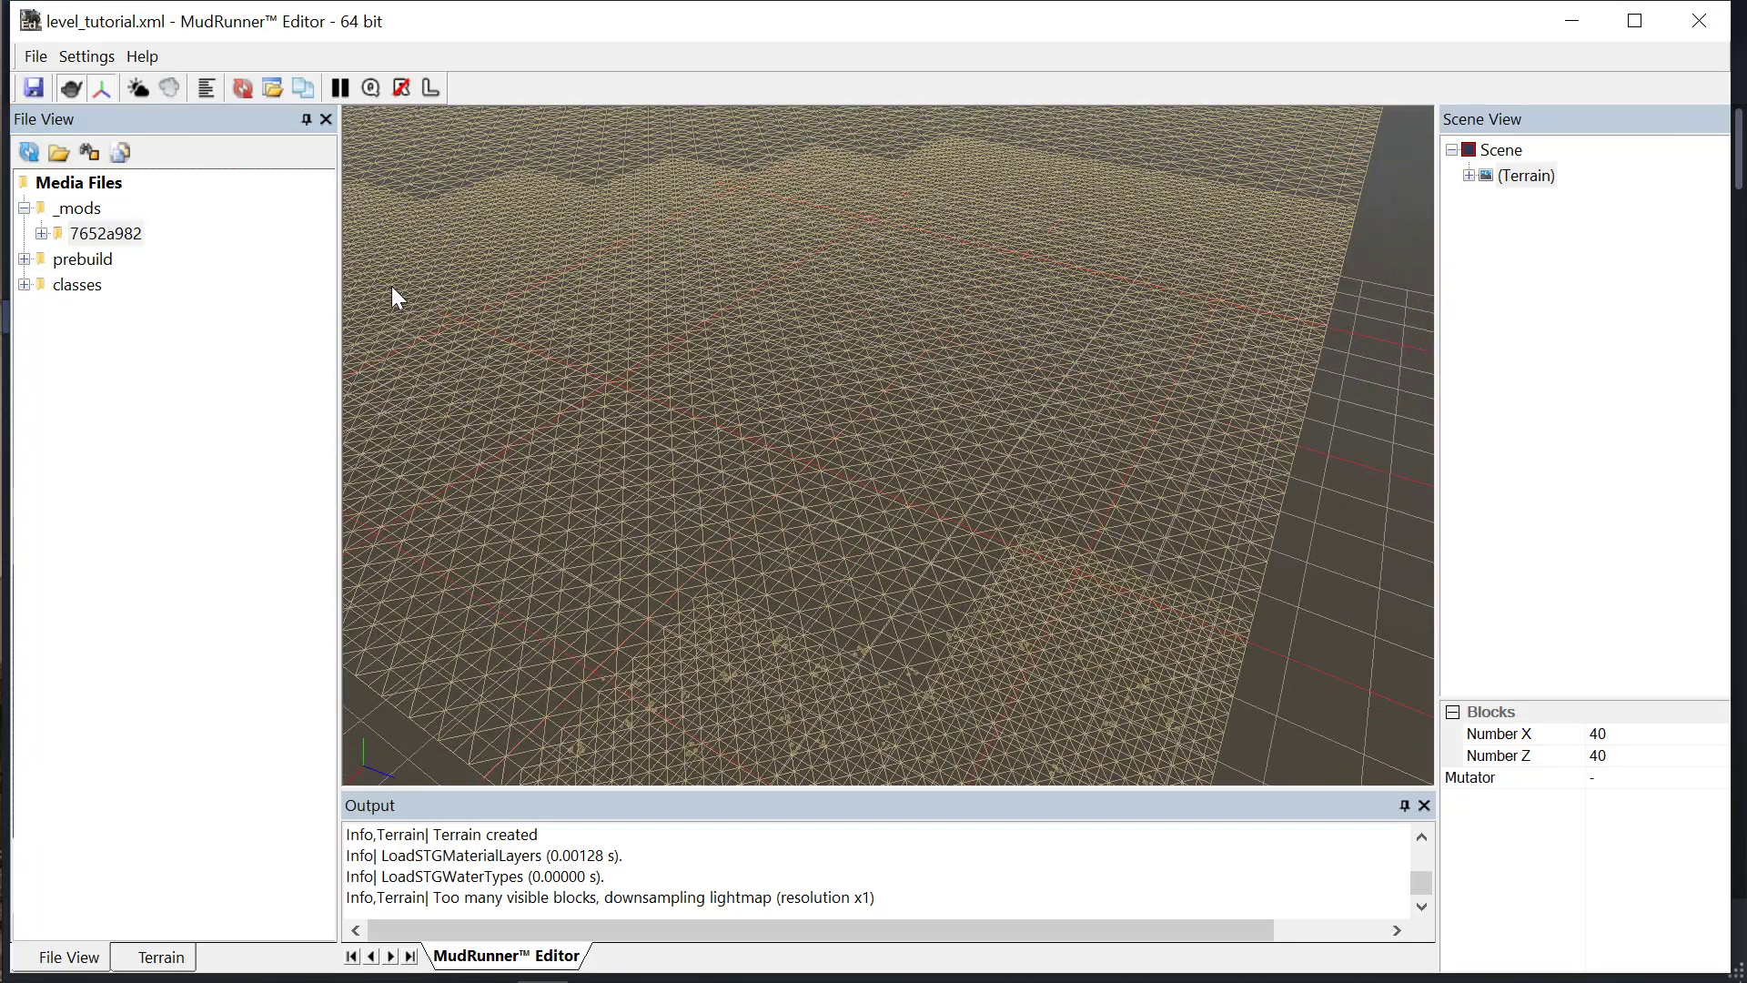
Turn wireframe off, show the camera and render-statistics overlay, and orbit toward a terrain corner
click(73, 85)
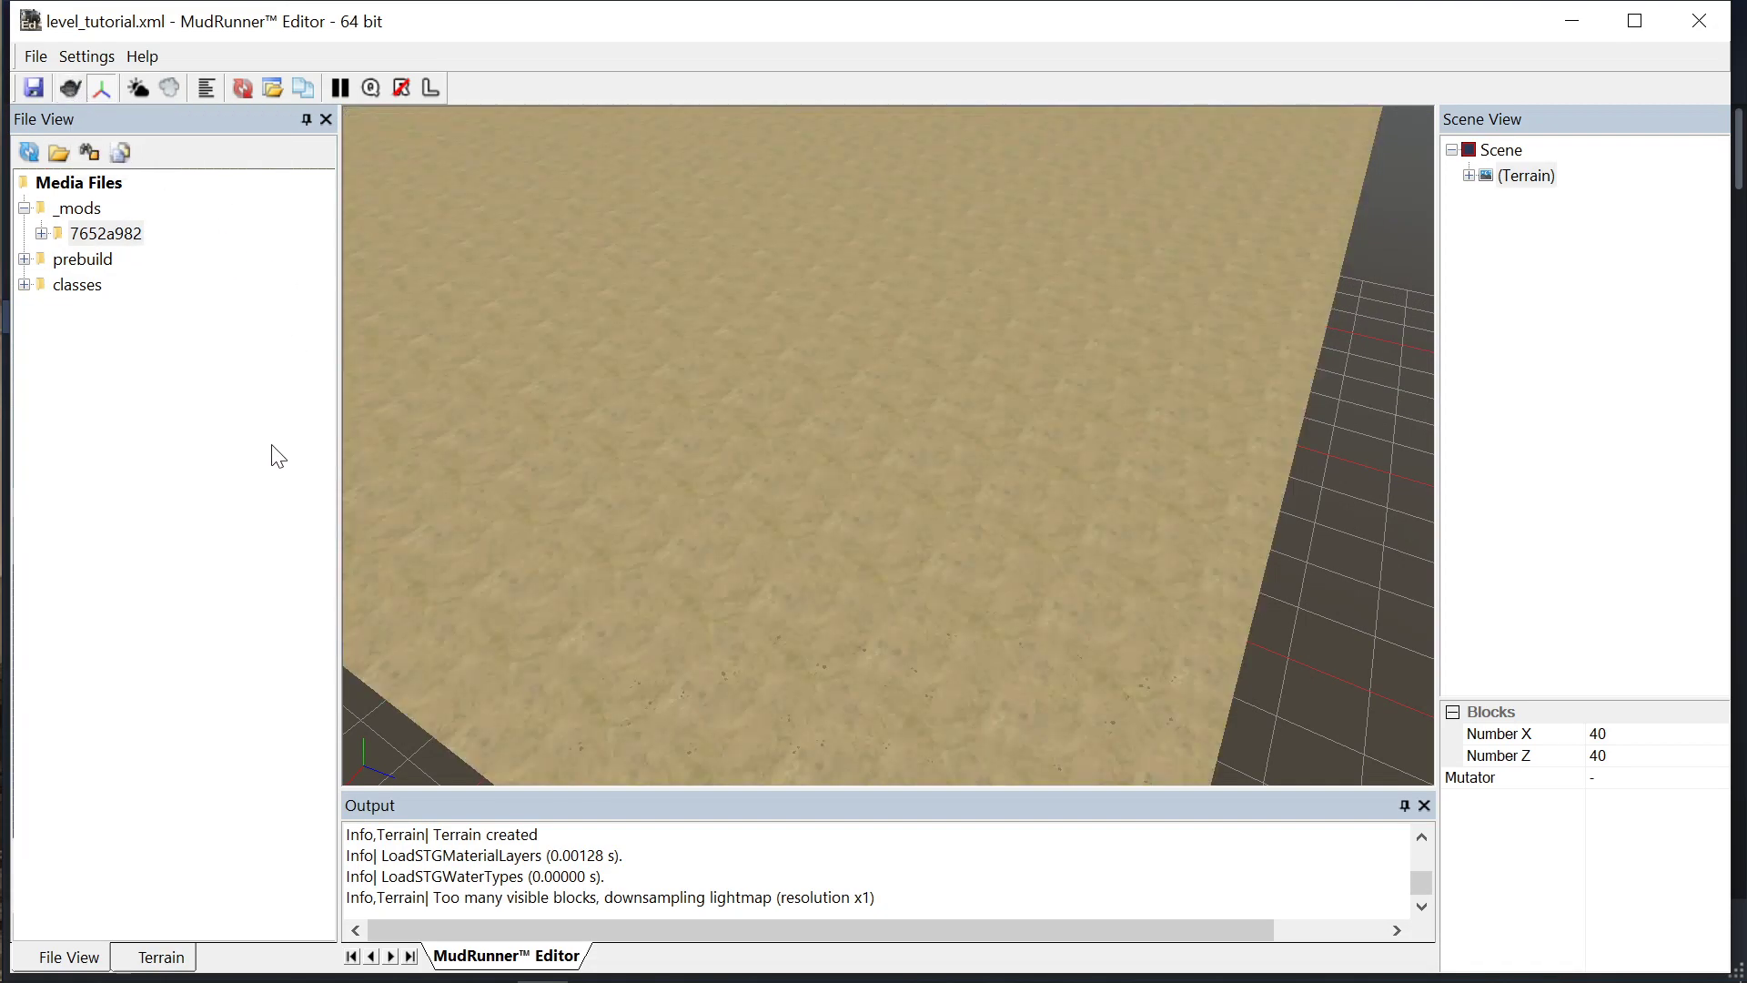
click(206, 88)
scroll(751, 497, up, 5)
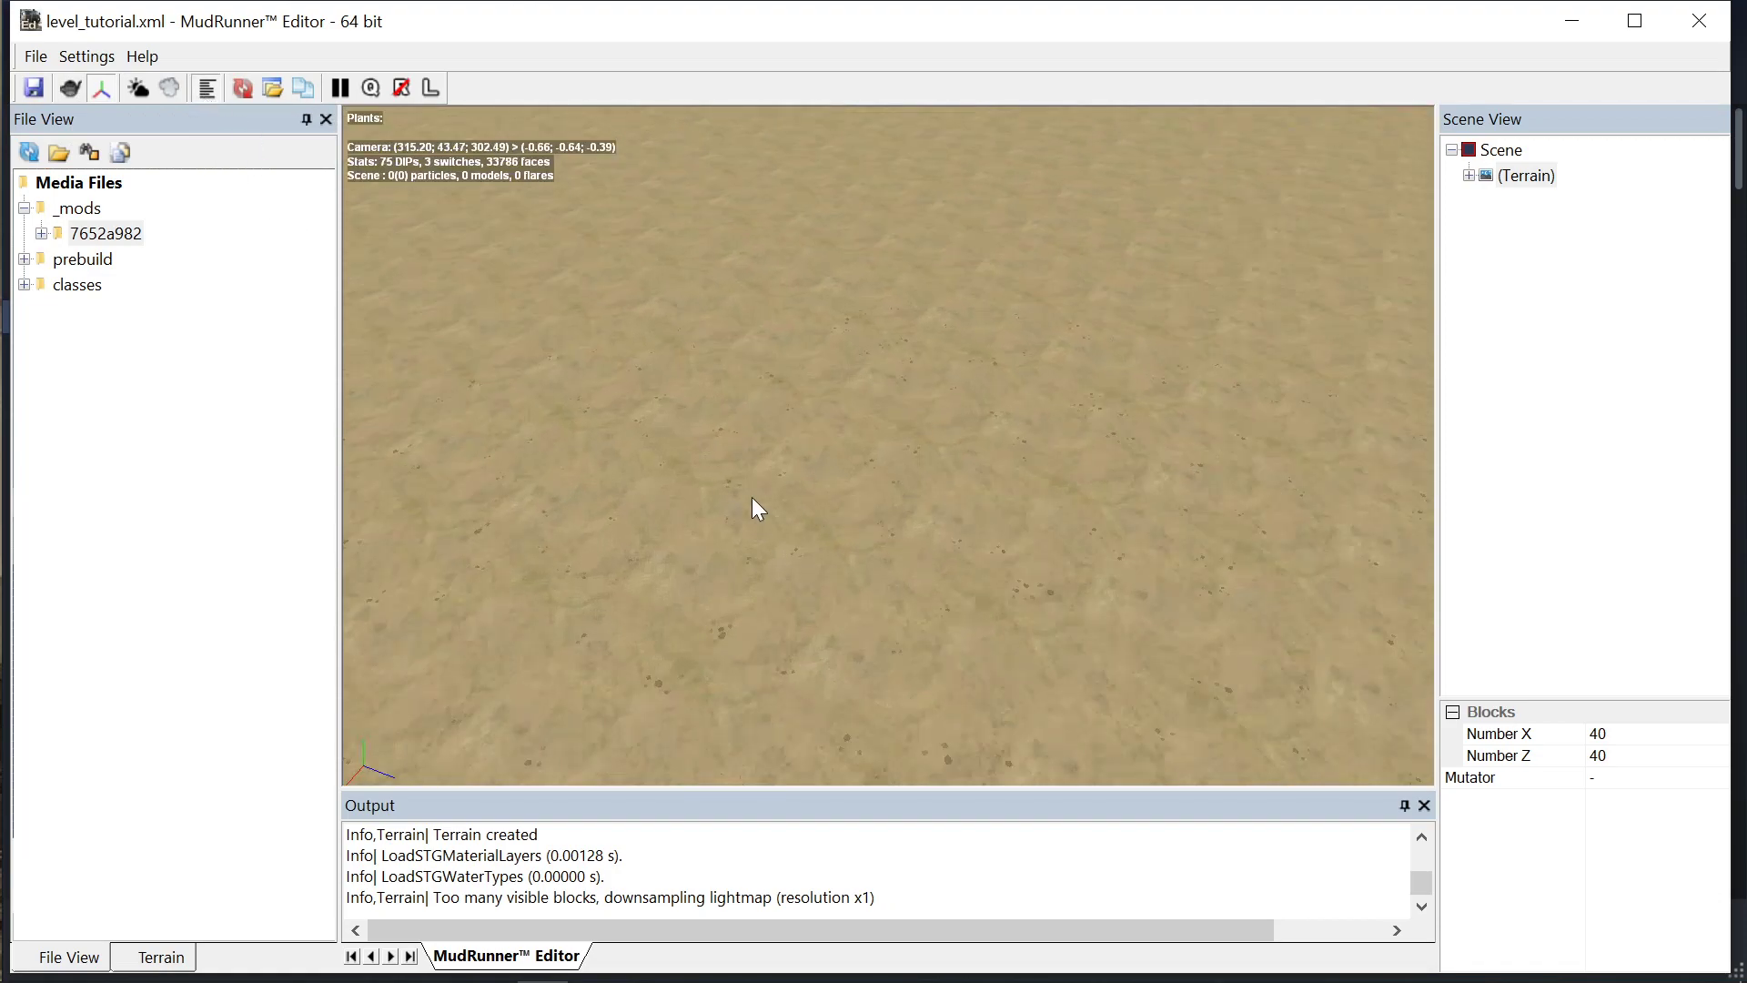
scroll(866, 421, down, 8)
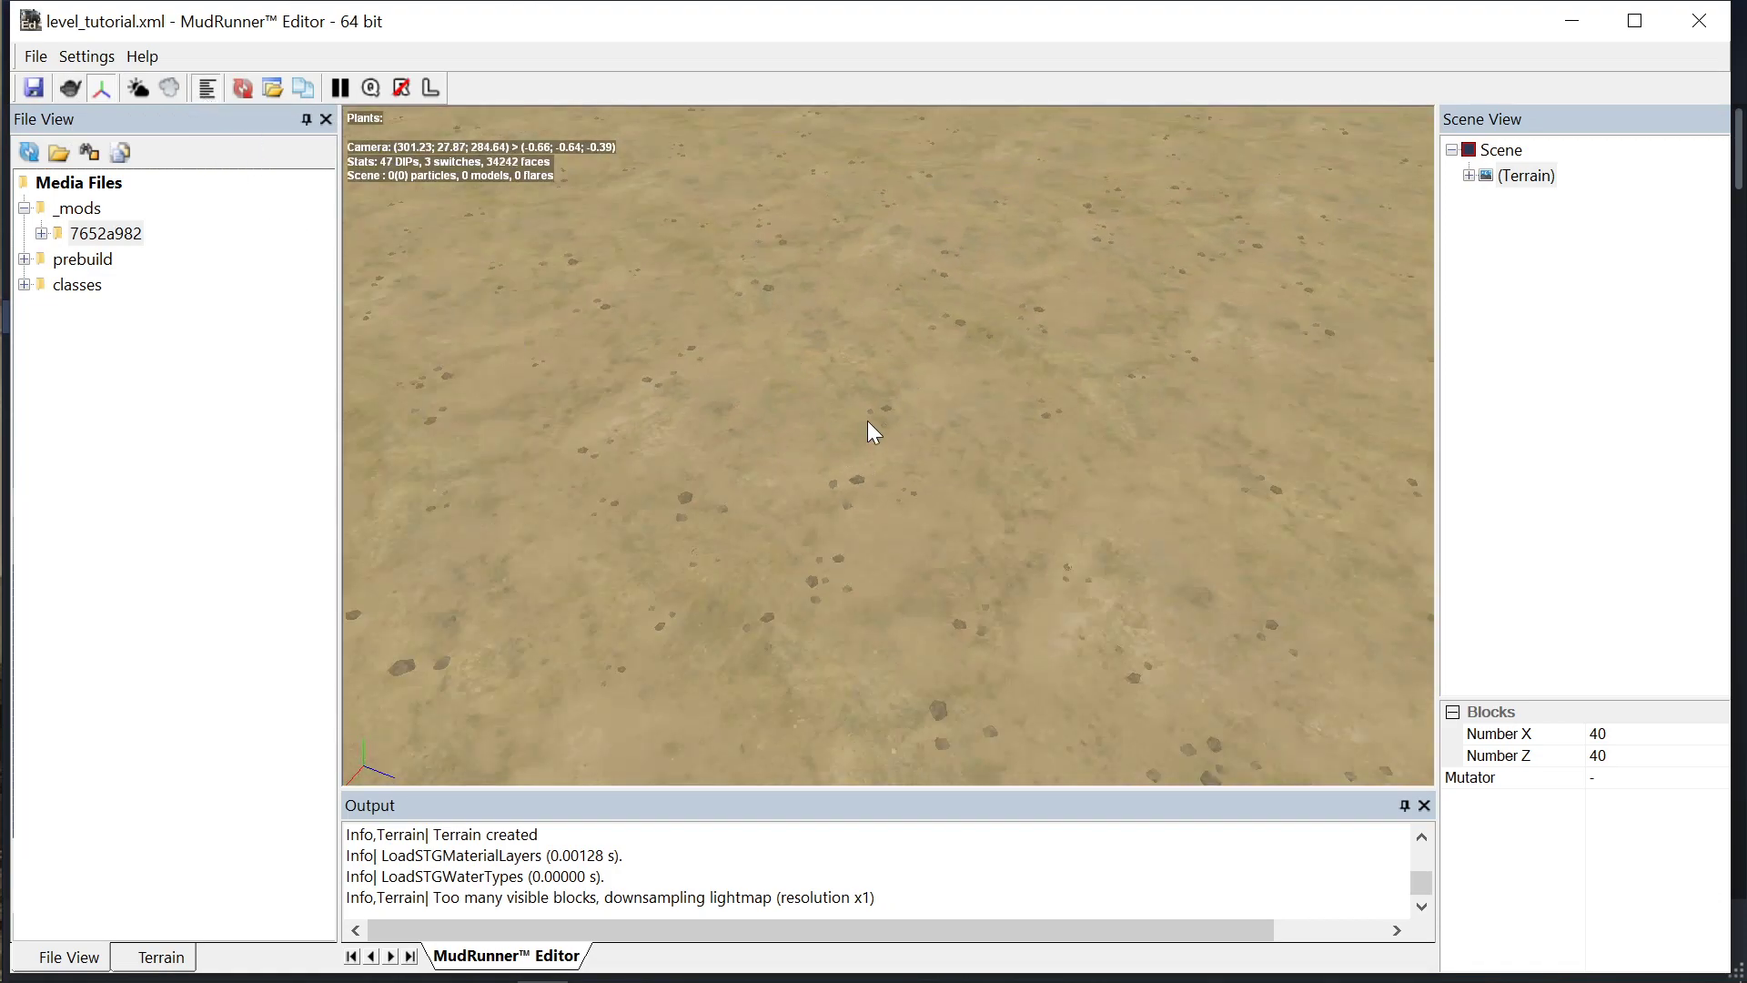
middle_drag(1079, 558, 1005, 504)
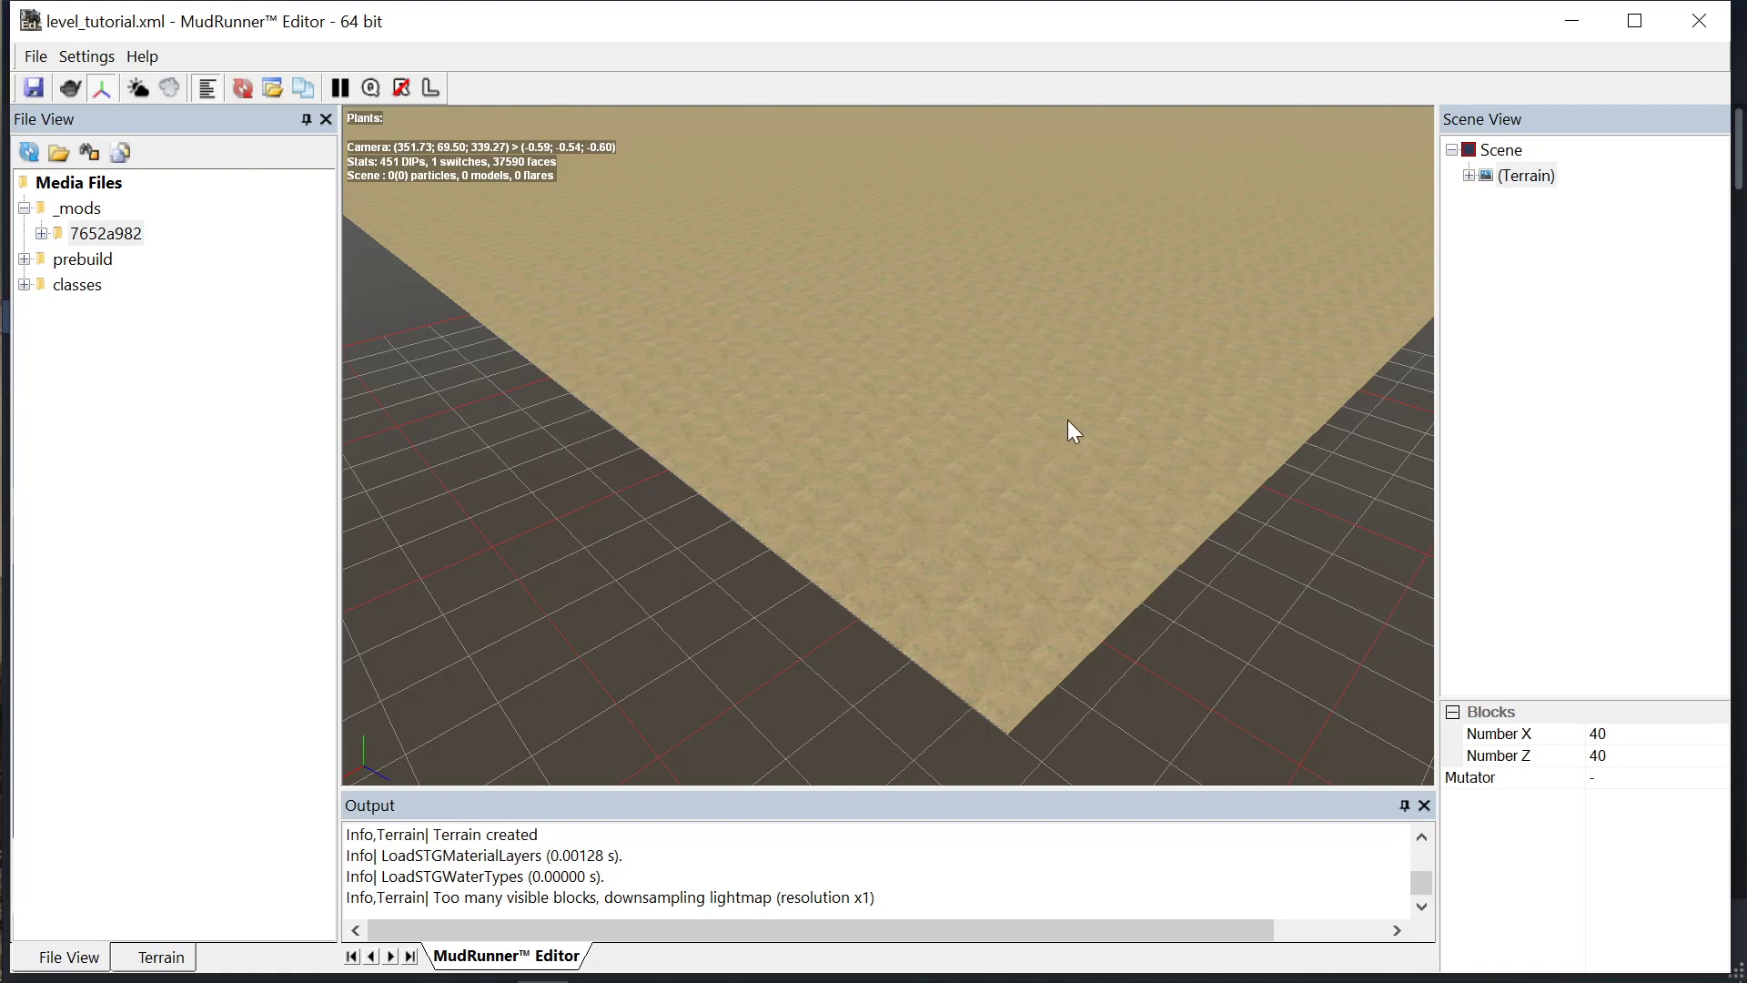
scroll(983, 495, up, 2)
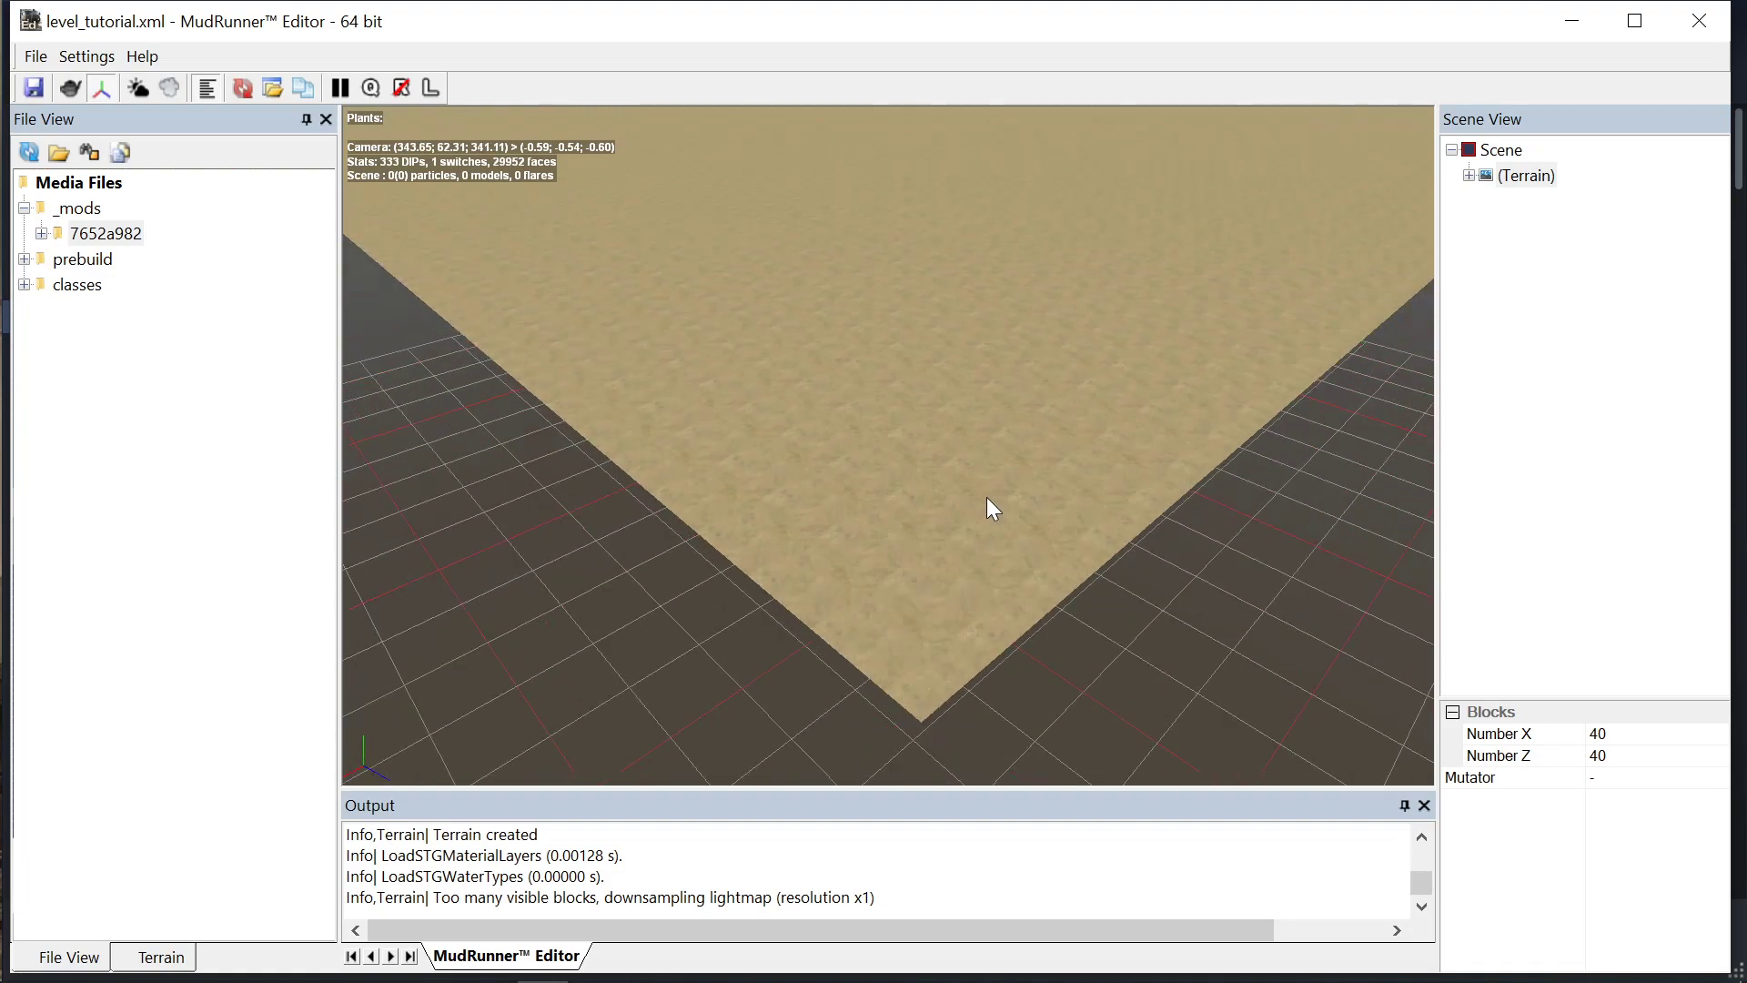